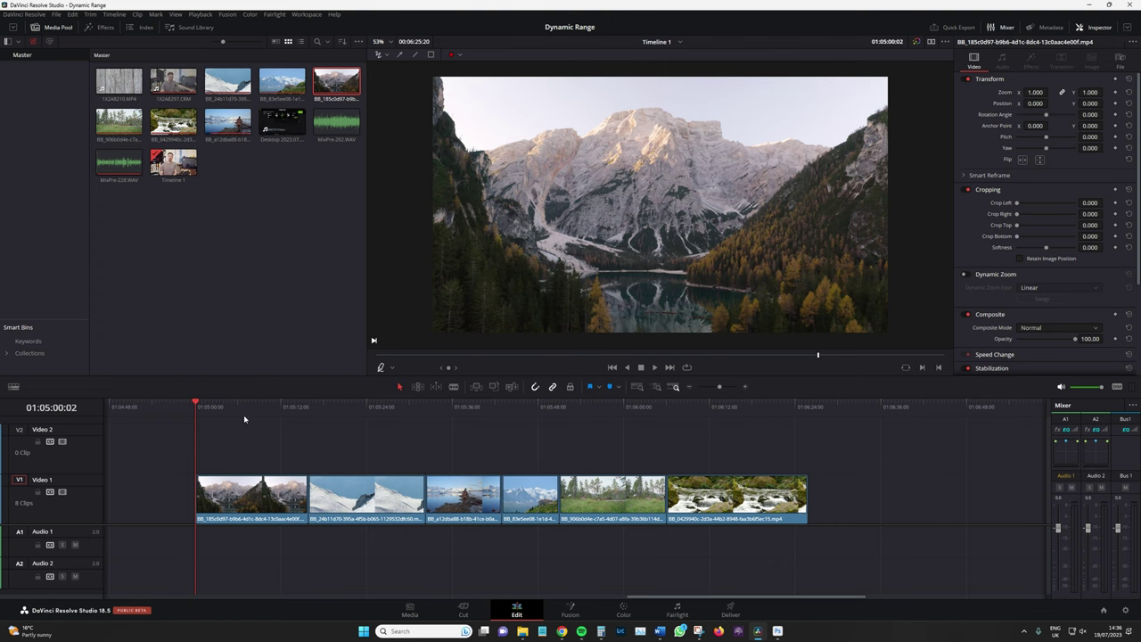
Review the opening clips, then delete the first mountain clip from Video 1.
left_click_drag(264, 411, 714, 450)
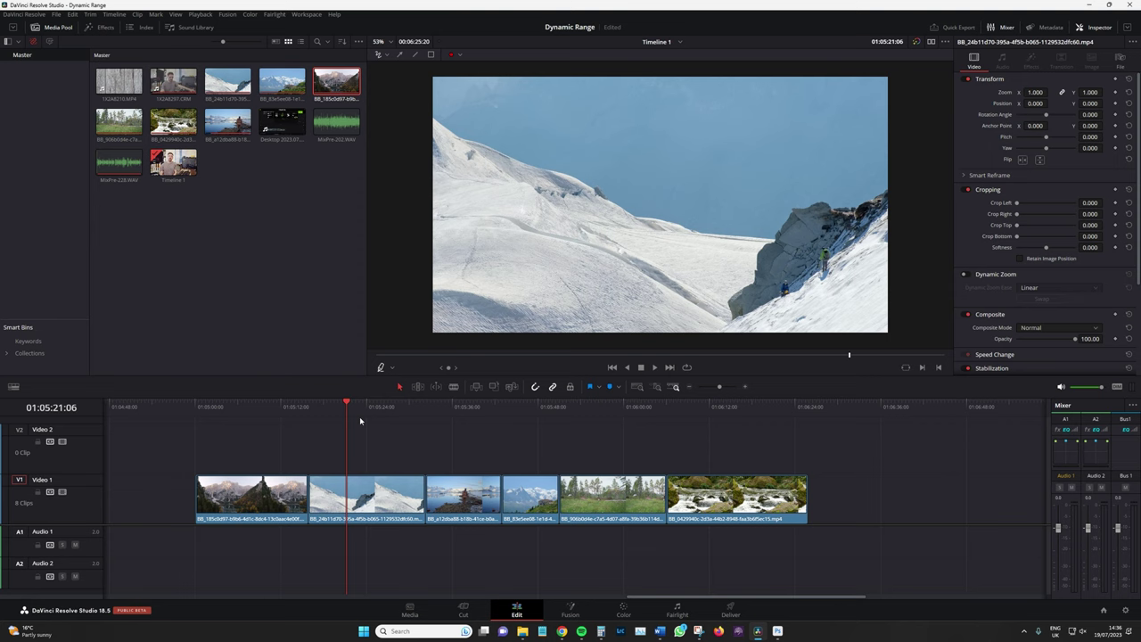
scroll(660, 204, "up", 1)
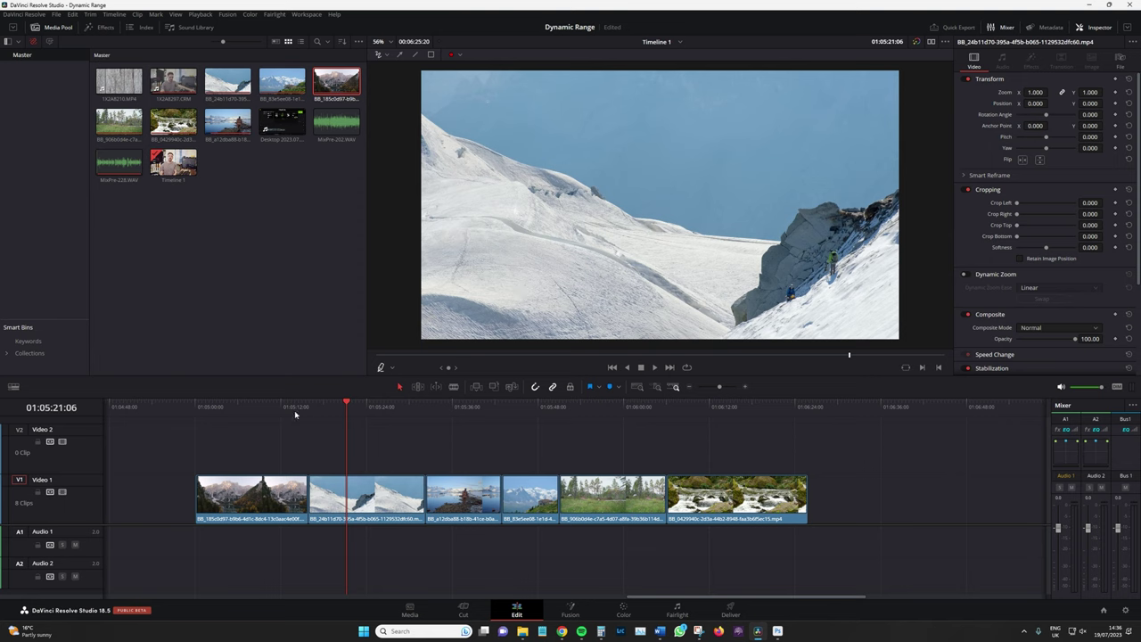
left_click(326, 408)
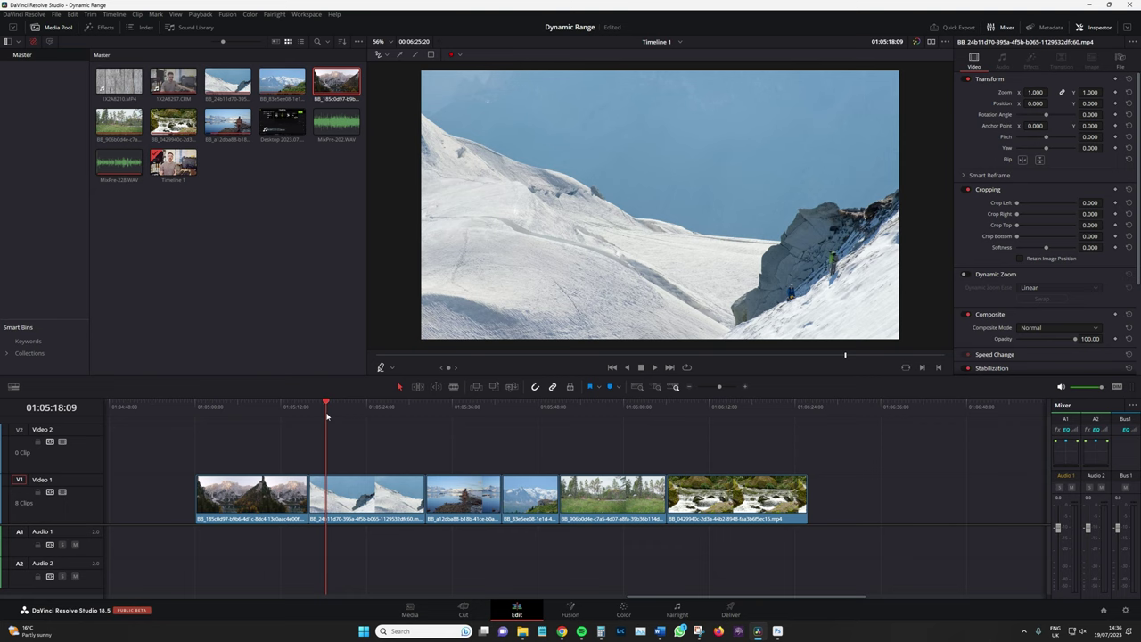
key("space")
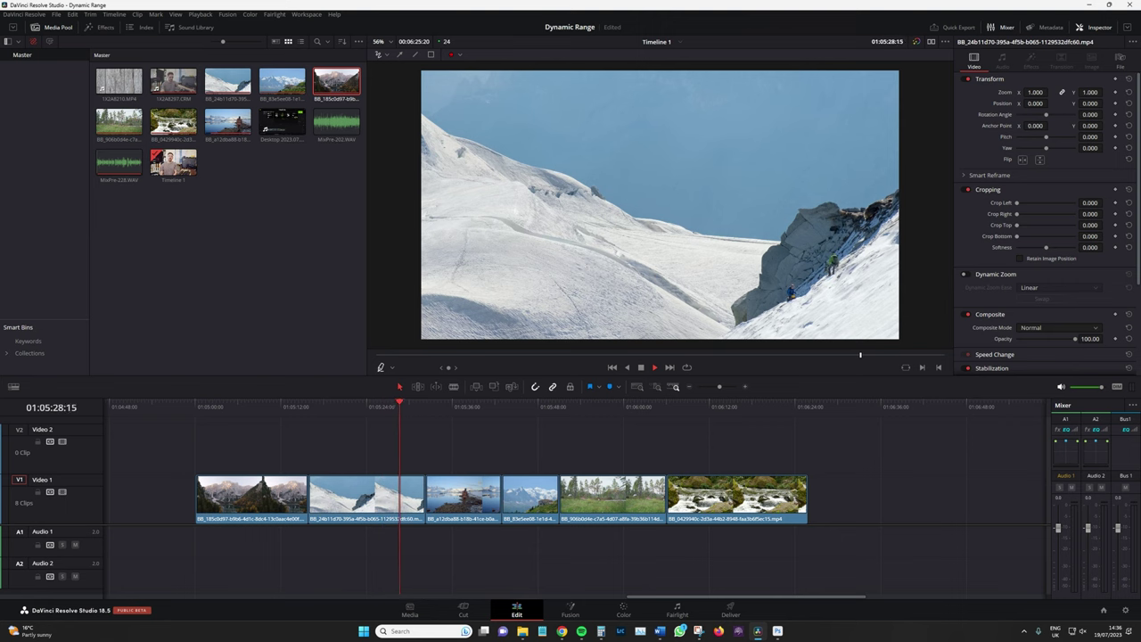
left_click(190, 408)
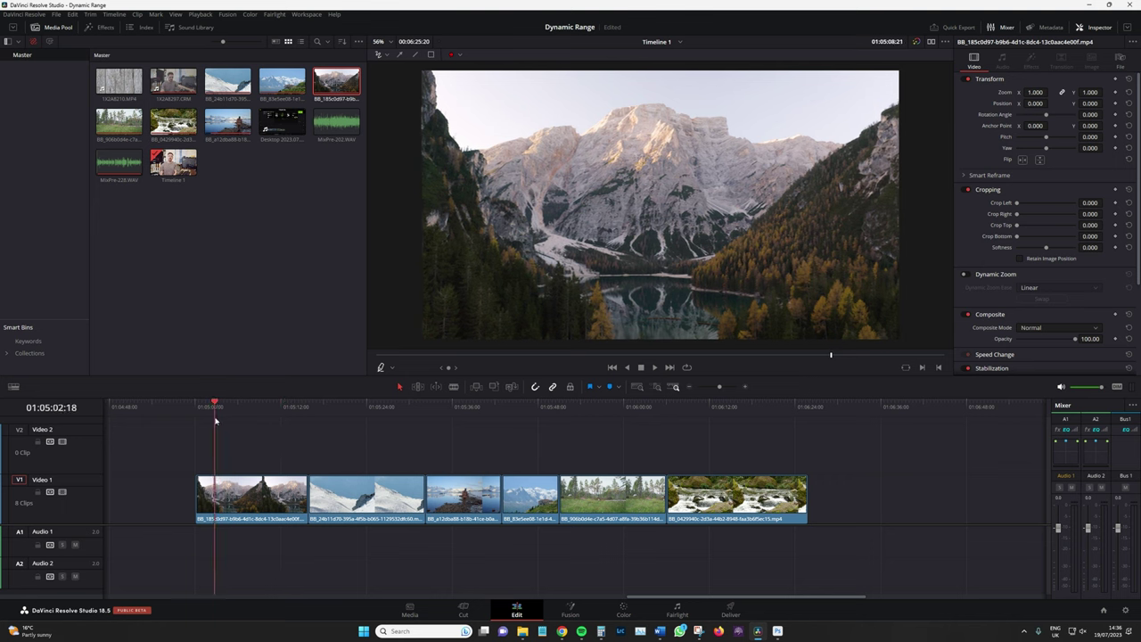
left_click_drag(214, 419, 425, 407)
left_click(276, 503)
key("Delete")
key("space")
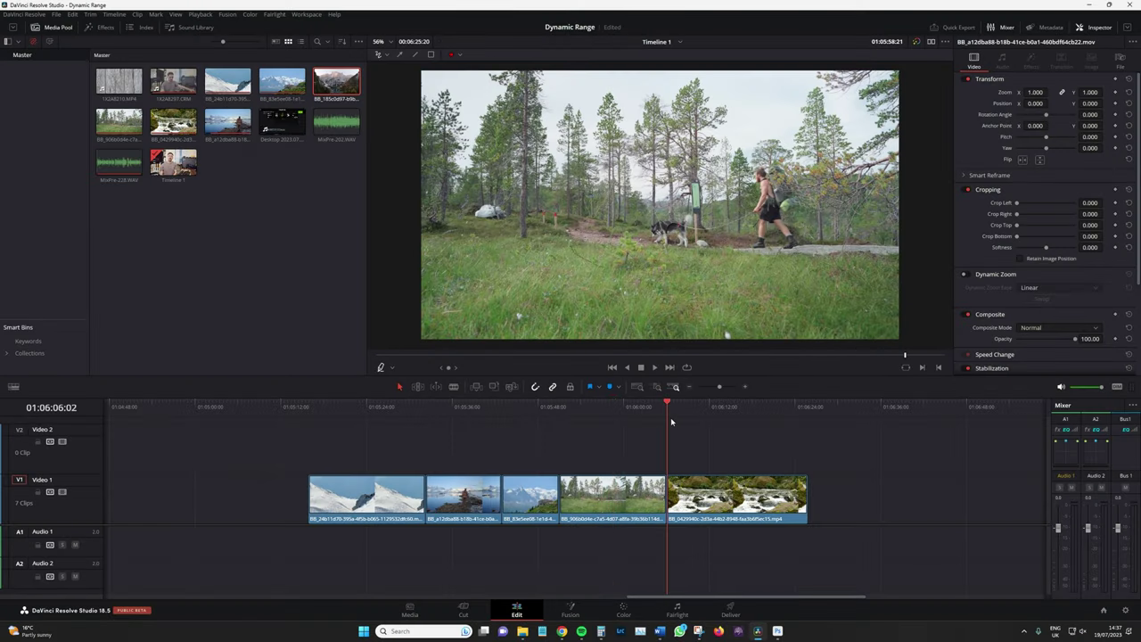
Play through to the final waterfall clip and delete it from the timeline.
key("space")
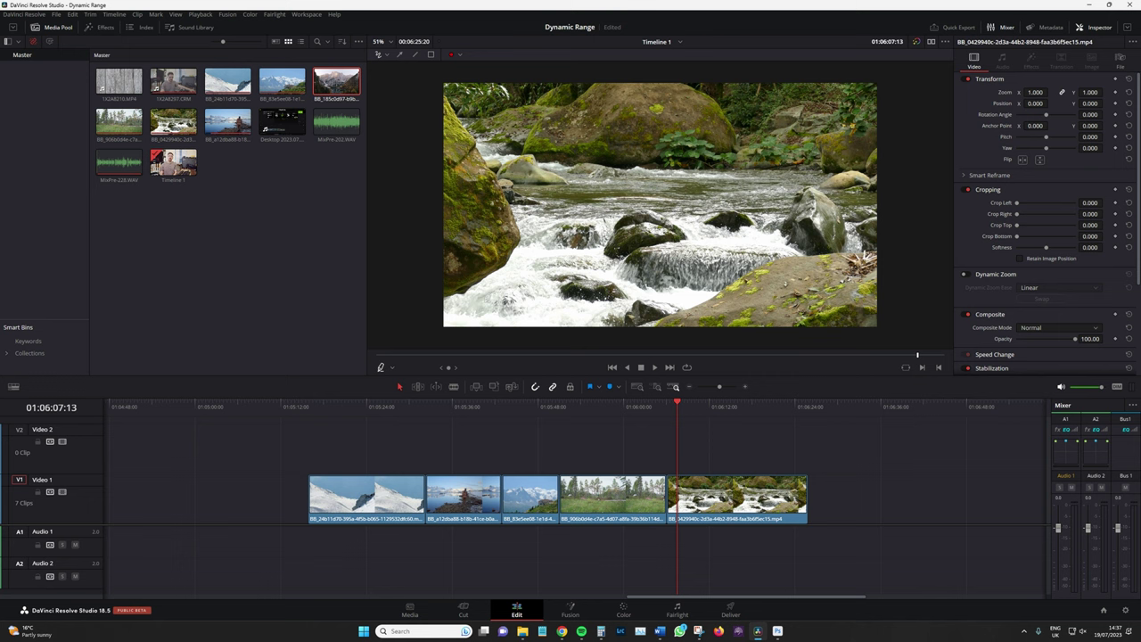
mouse_move(482, 293)
left_mouse_down()
mouse_move(450, 332)
mouse_move(834, 340)
mouse_move(909, 327)
mouse_move(512, 283)
left_mouse_up()
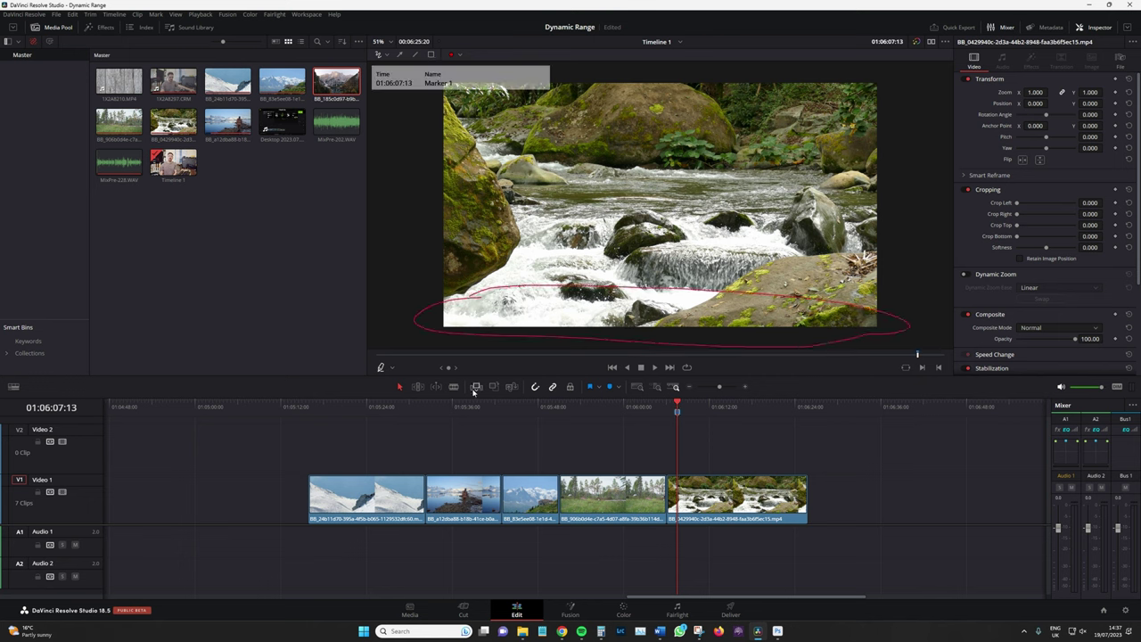
key("space")
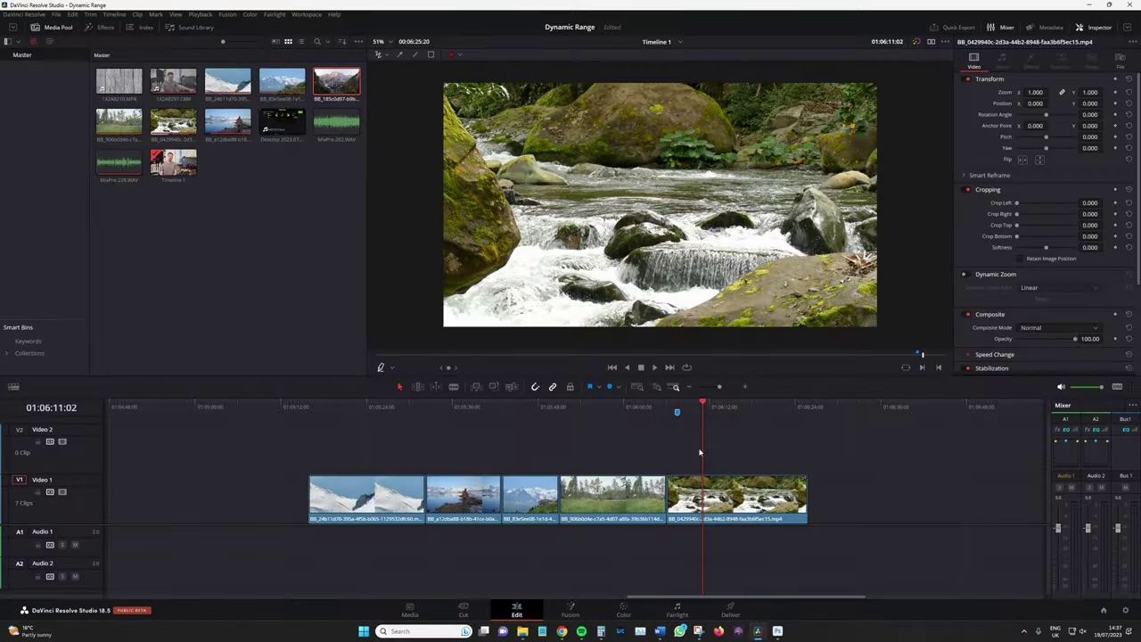
key("Delete")
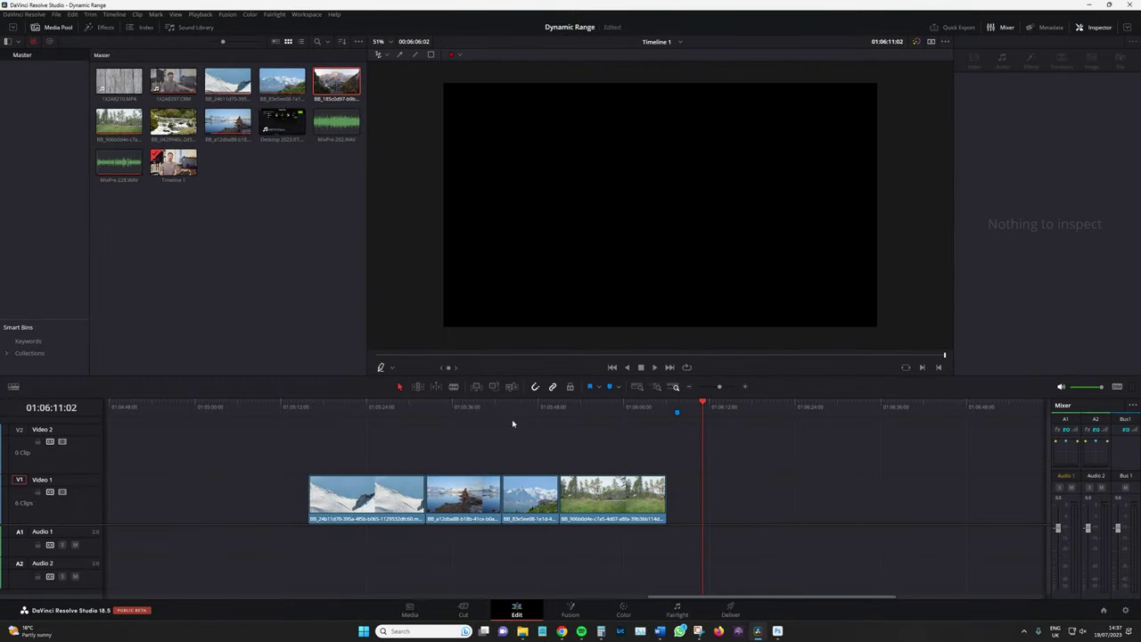
Scrub back to the snowy lake clip and find the lakeside frame to use as a still.
left_click(515, 424)
key("space")
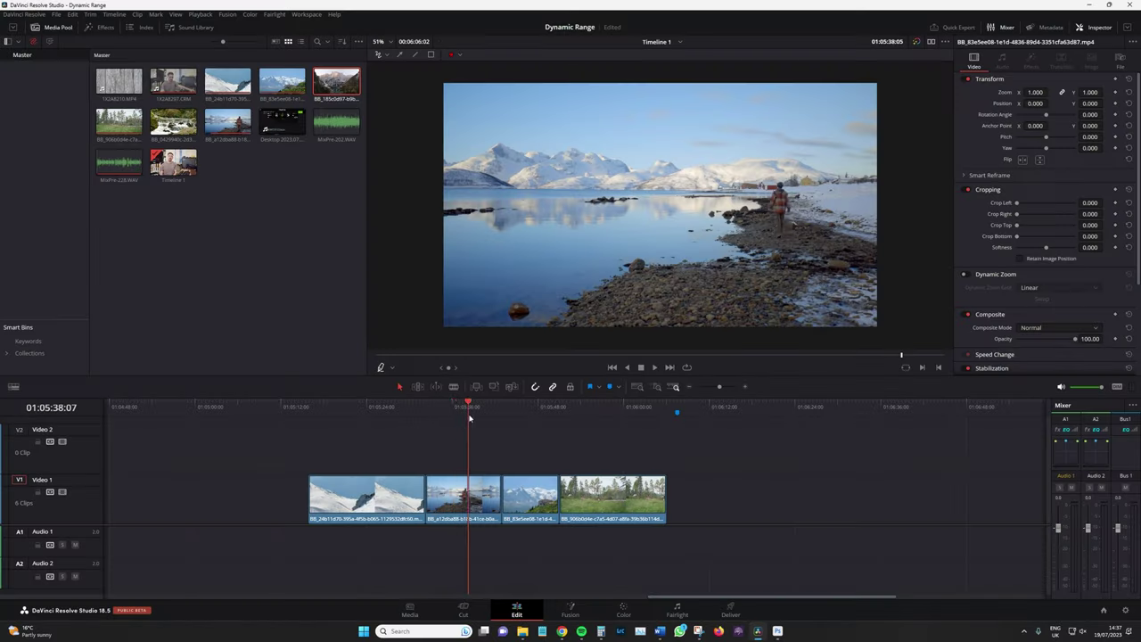
left_click(435, 429)
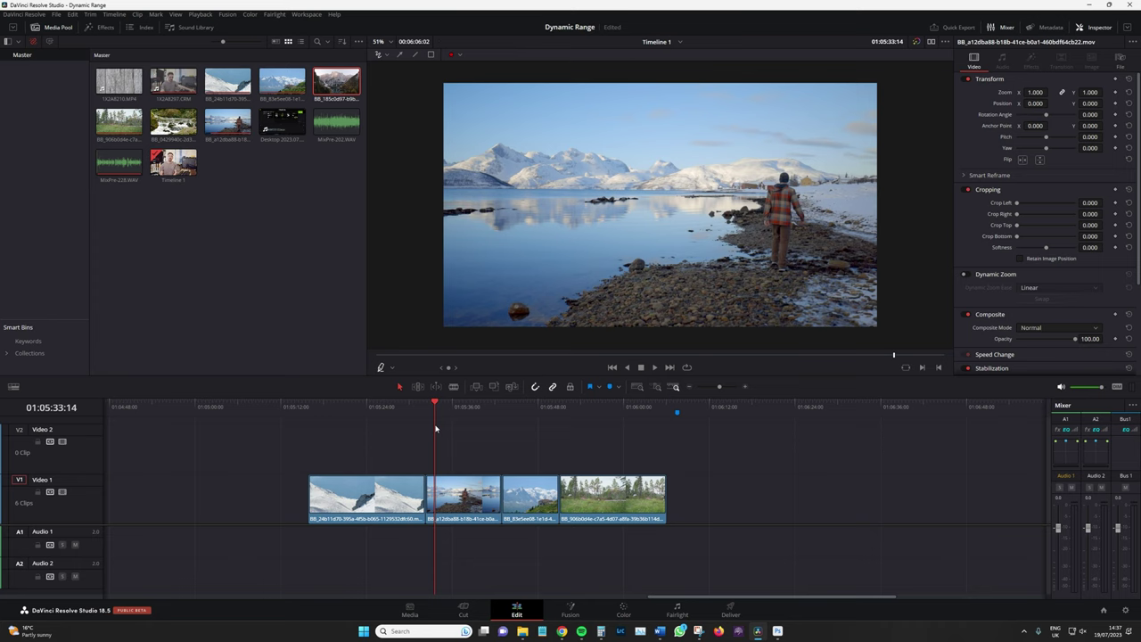
mouse_move(466, 407)
left_mouse_down()
mouse_move(487, 411)
mouse_move(426, 417)
mouse_move(458, 425)
left_mouse_up()
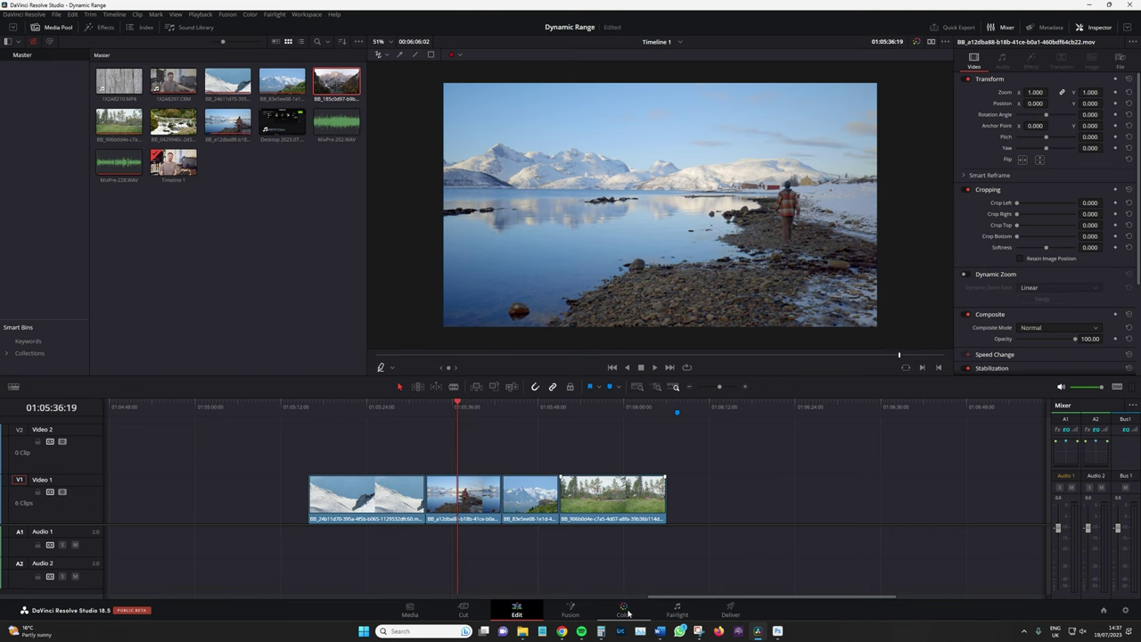
Grab a still of the lakeside frame on the Color page and export still 1.4.1 as a JPEG.
left_click(624, 611)
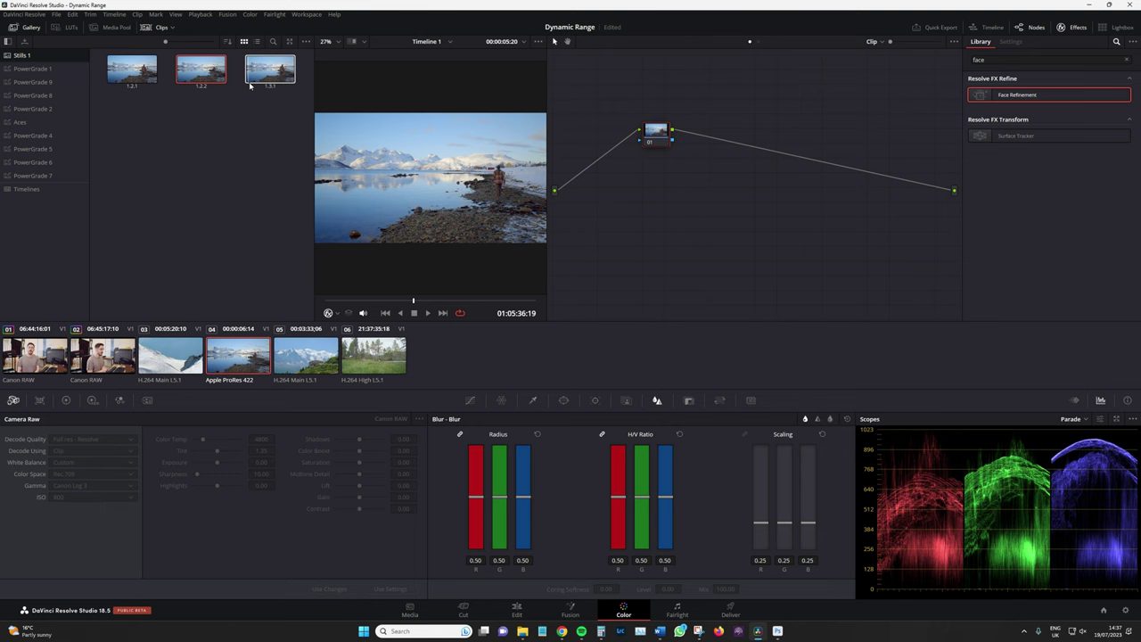
right_click(388, 136)
left_click(412, 144)
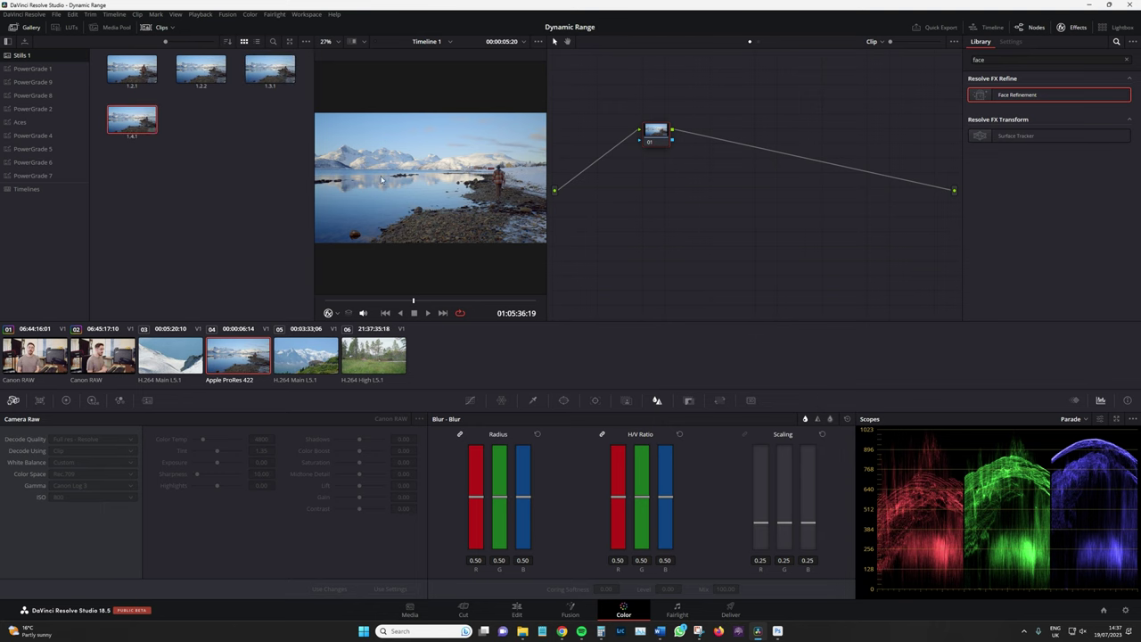
right_click(133, 116)
left_click(256, 228)
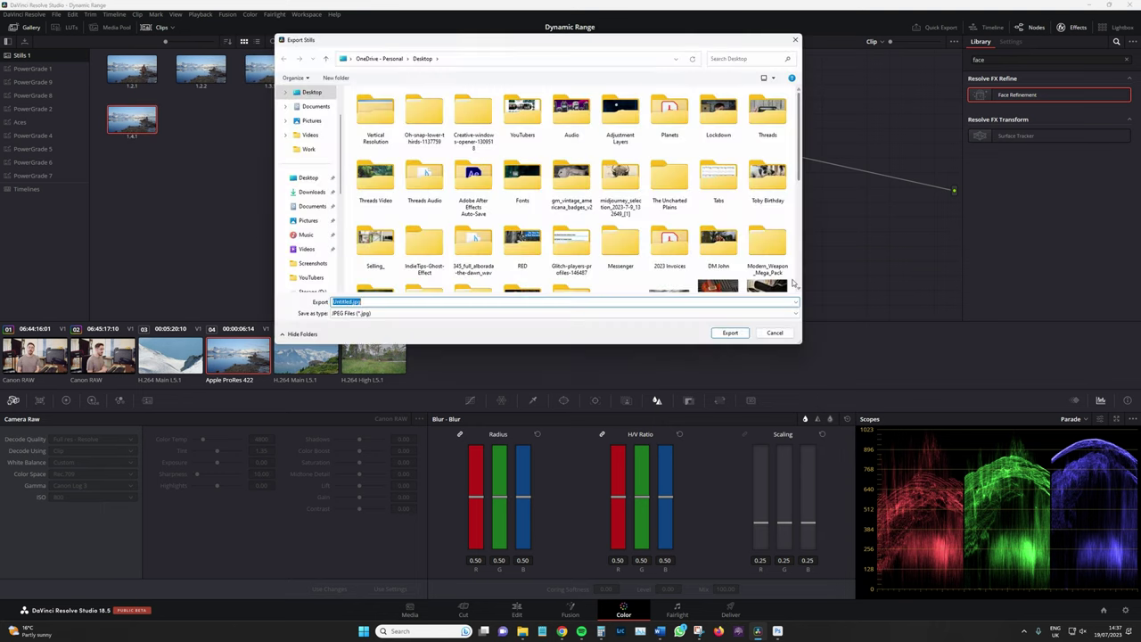
left_click(729, 330)
left_click(522, 615)
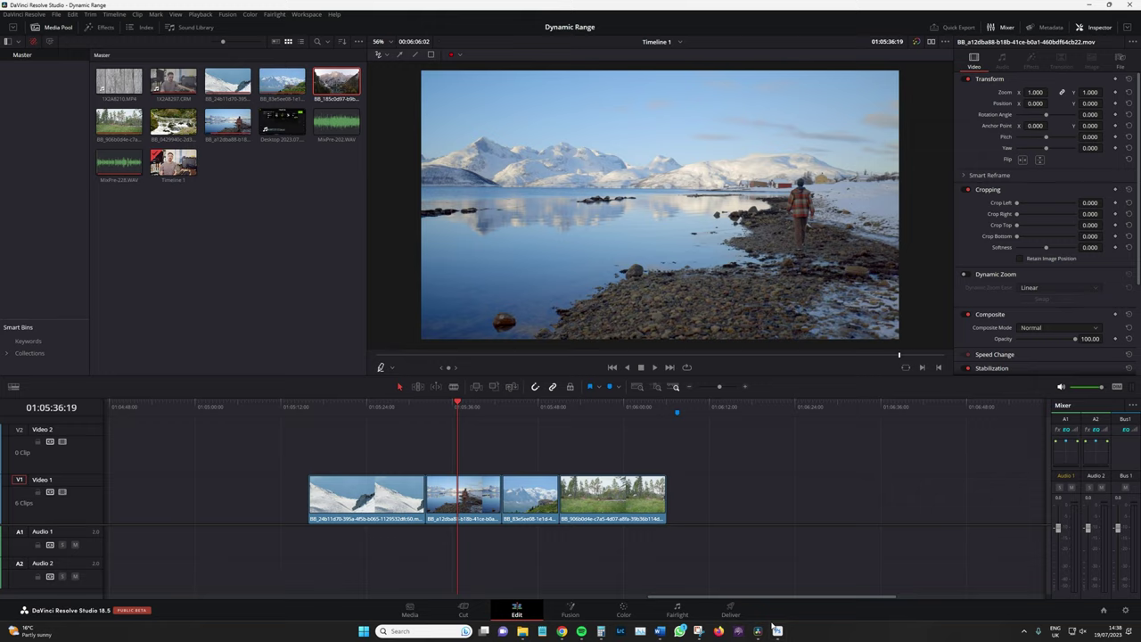
In Photoshop (Beta), create a new blank 1080 x 1920 px document.
left_click(777, 631)
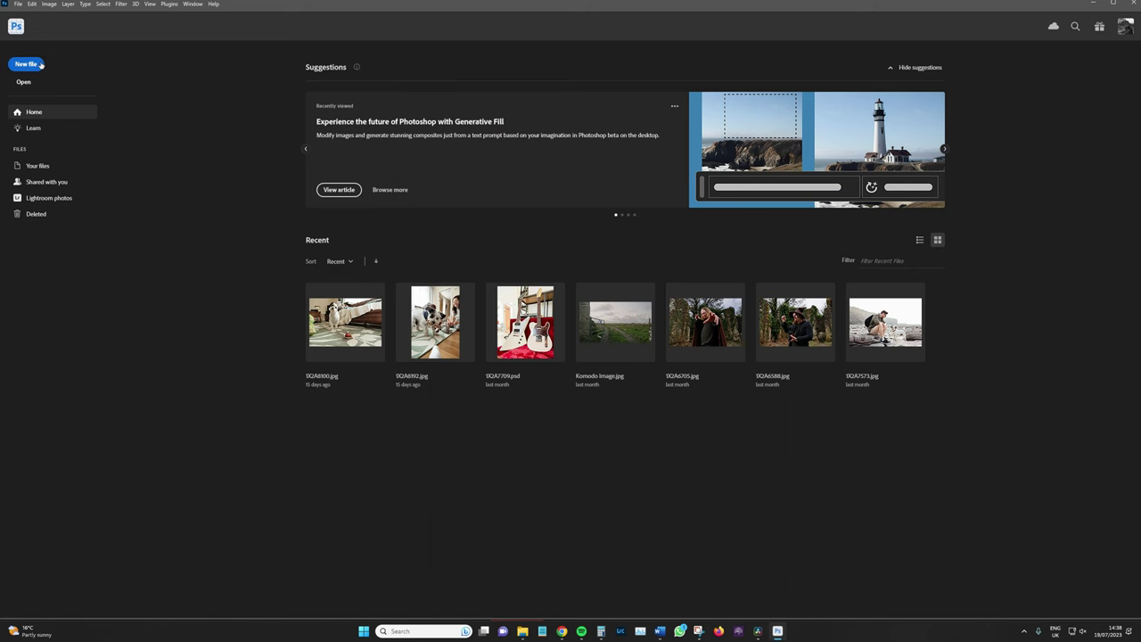
left_click(26, 64)
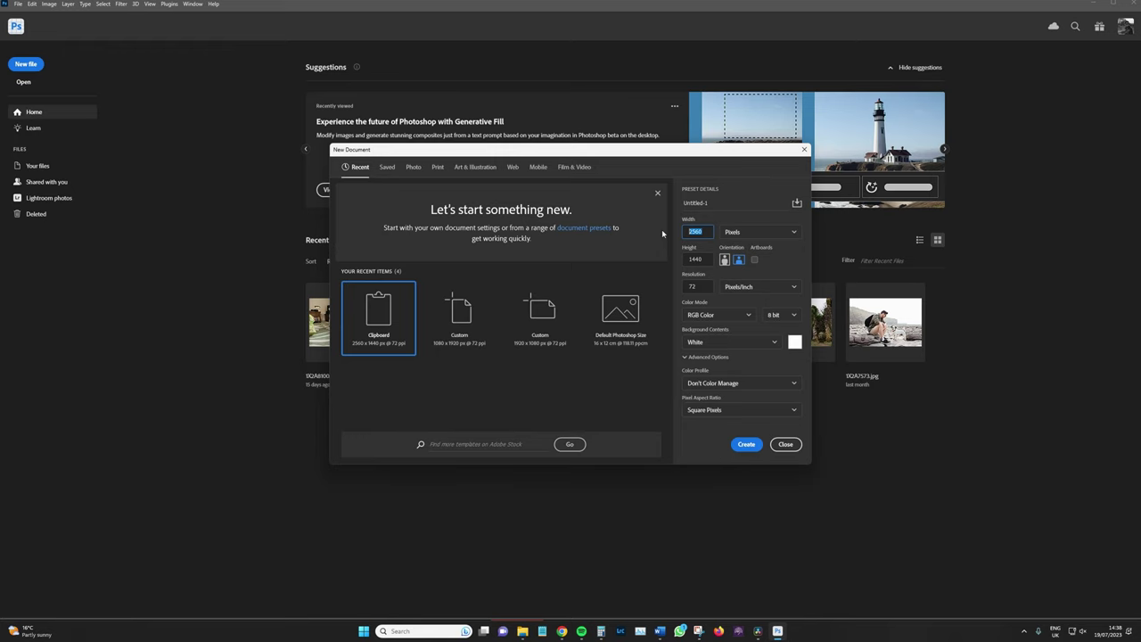
type("1080")
key("Tab")
key("Return")
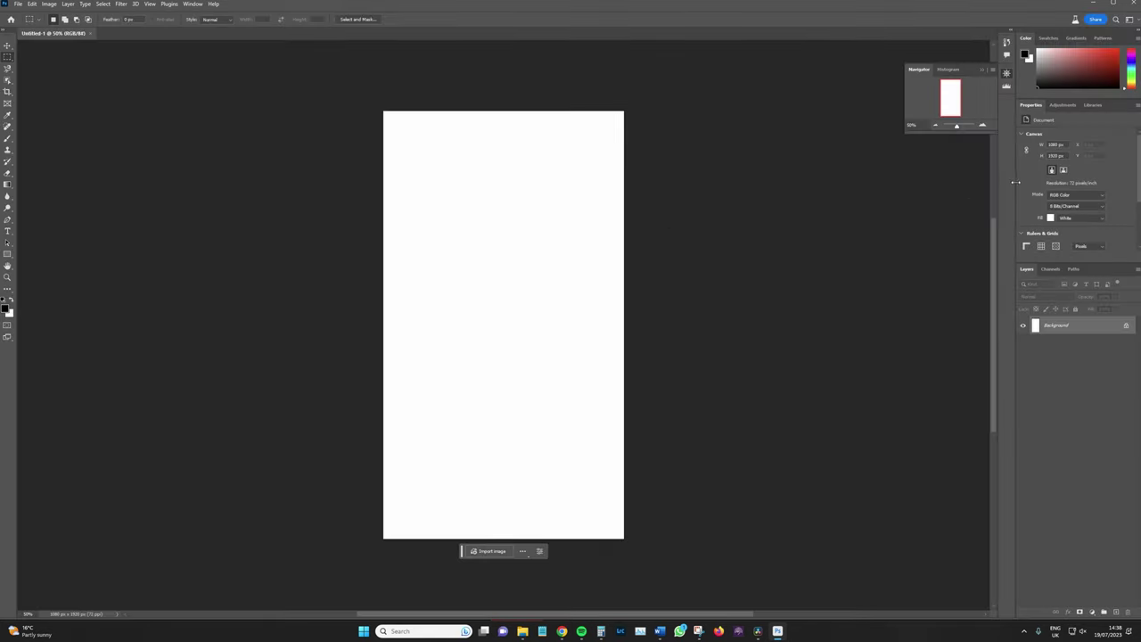
left_click(982, 125)
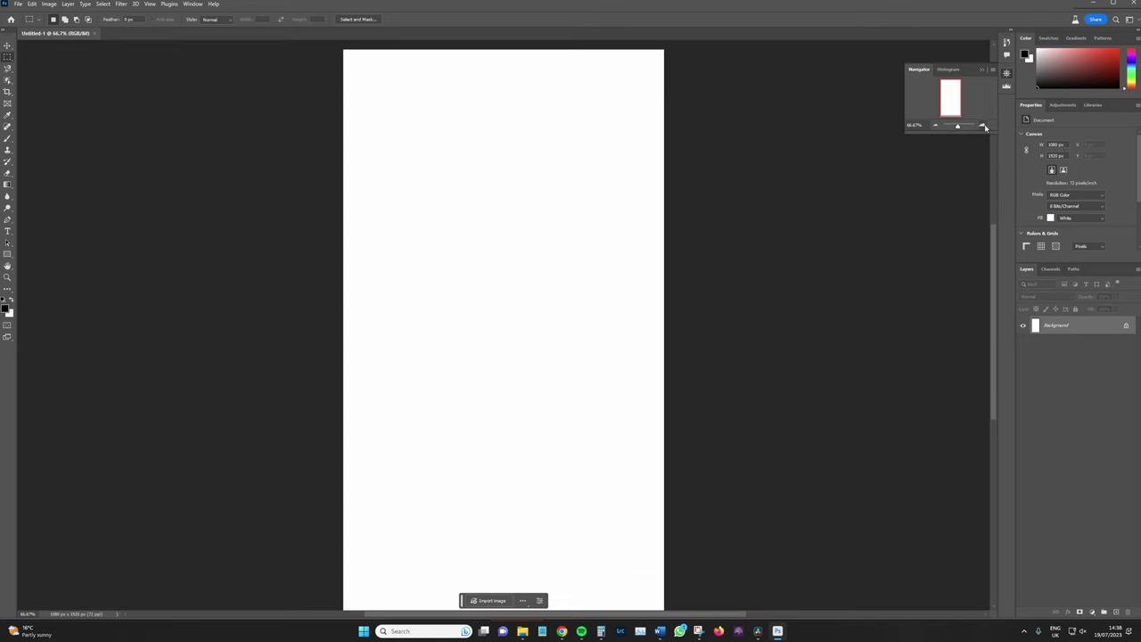
left_click(936, 126)
Paste the lakeside still as Layer 1 and scale it to the canvas width.
key("ctrl+v")
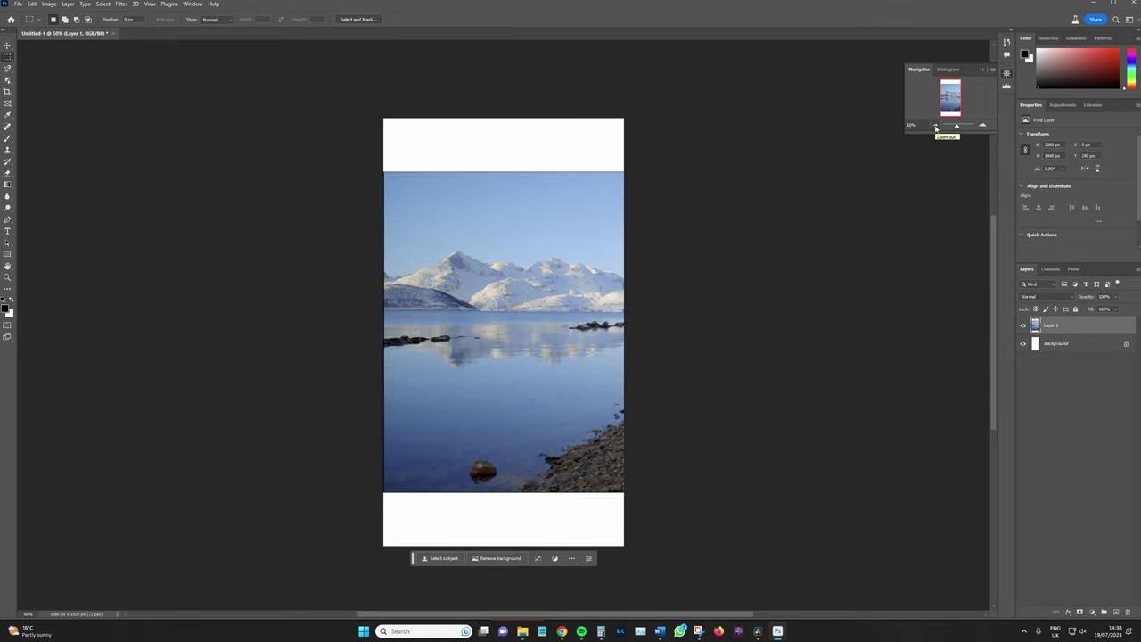
key("v")
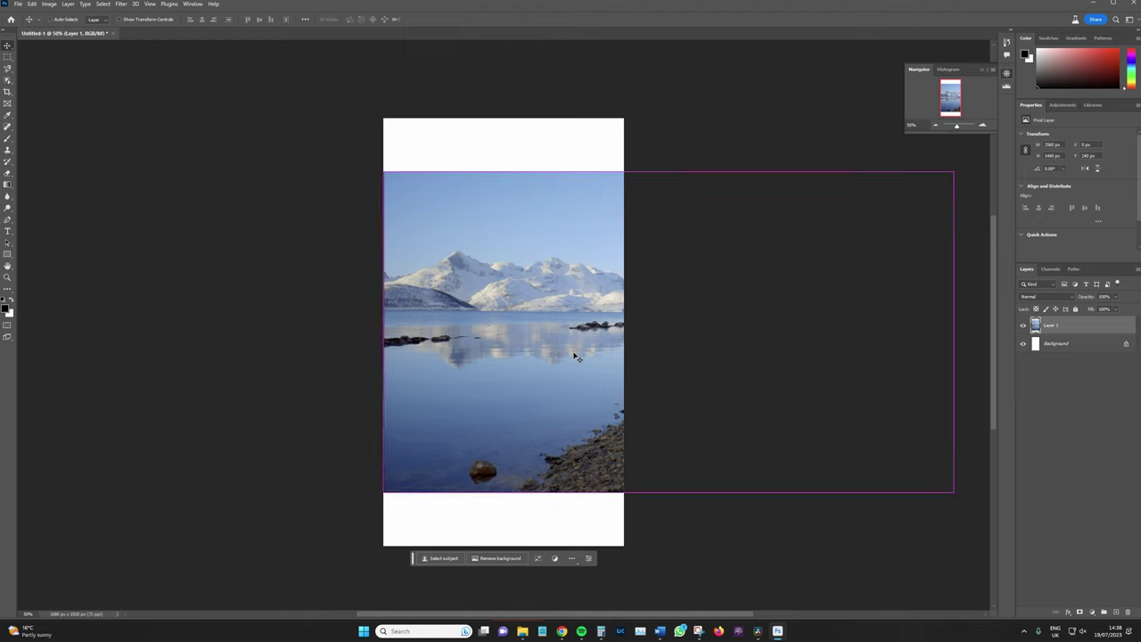
key("ctrl+t")
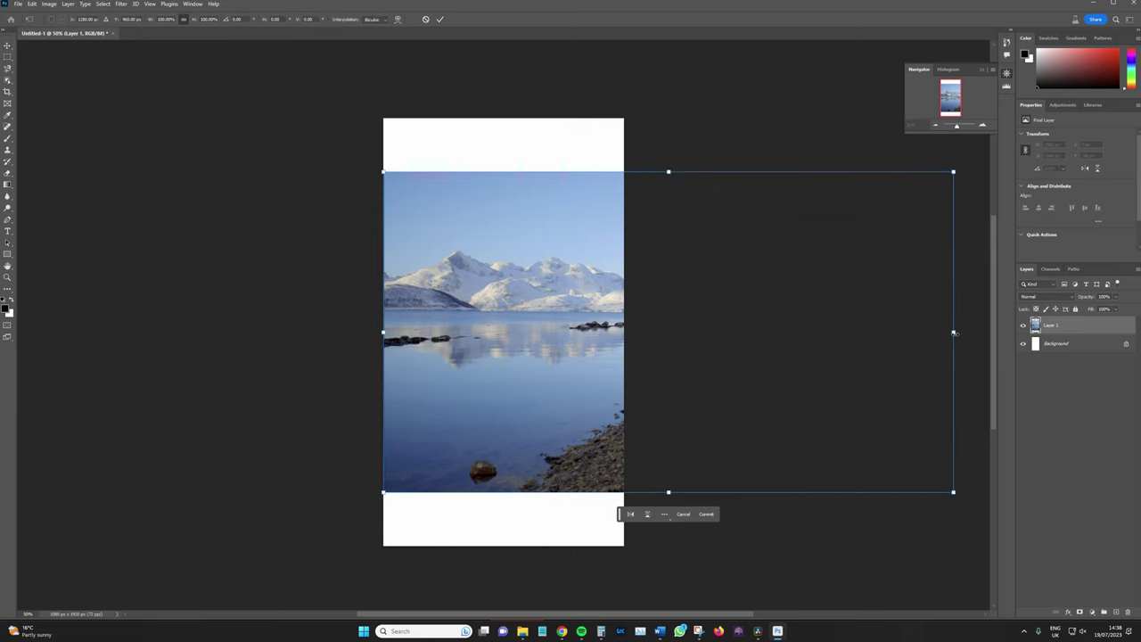
left_click_drag(953, 333, 625, 317)
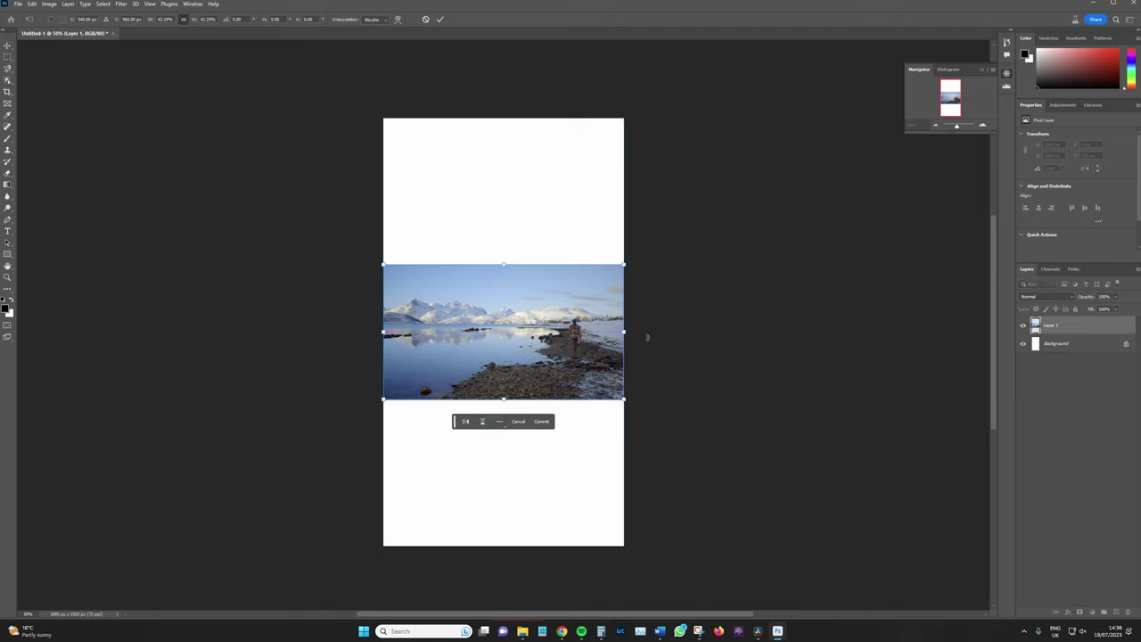
key("ctrl+z")
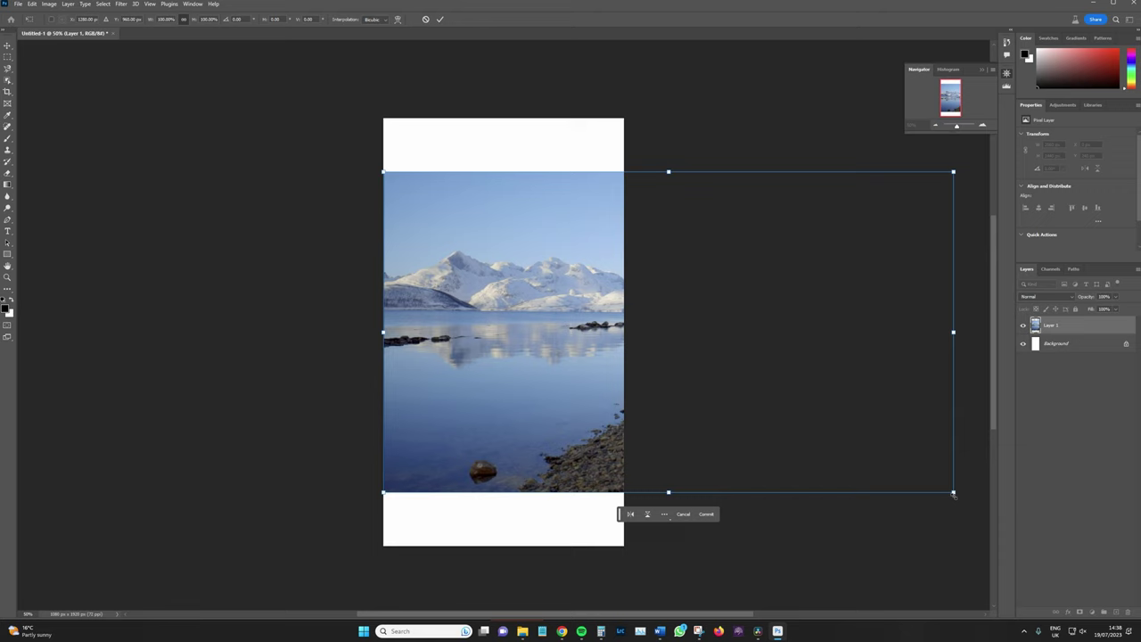
left_click_drag(953, 492, 599, 352)
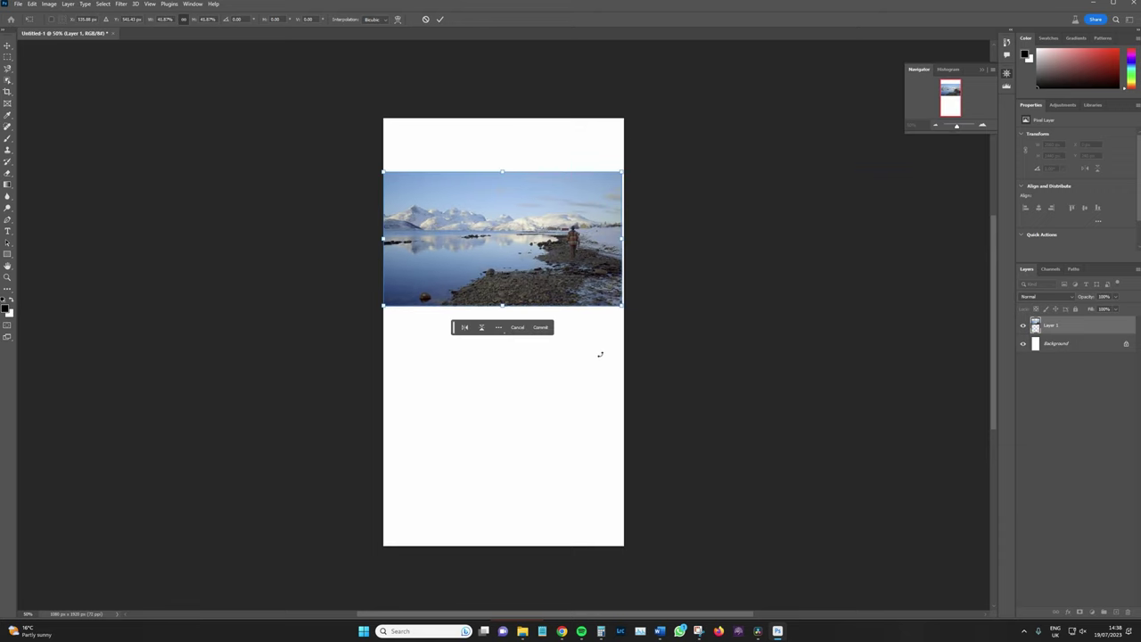
key("ctrl+z")
left_click_drag(953, 331, 645, 321)
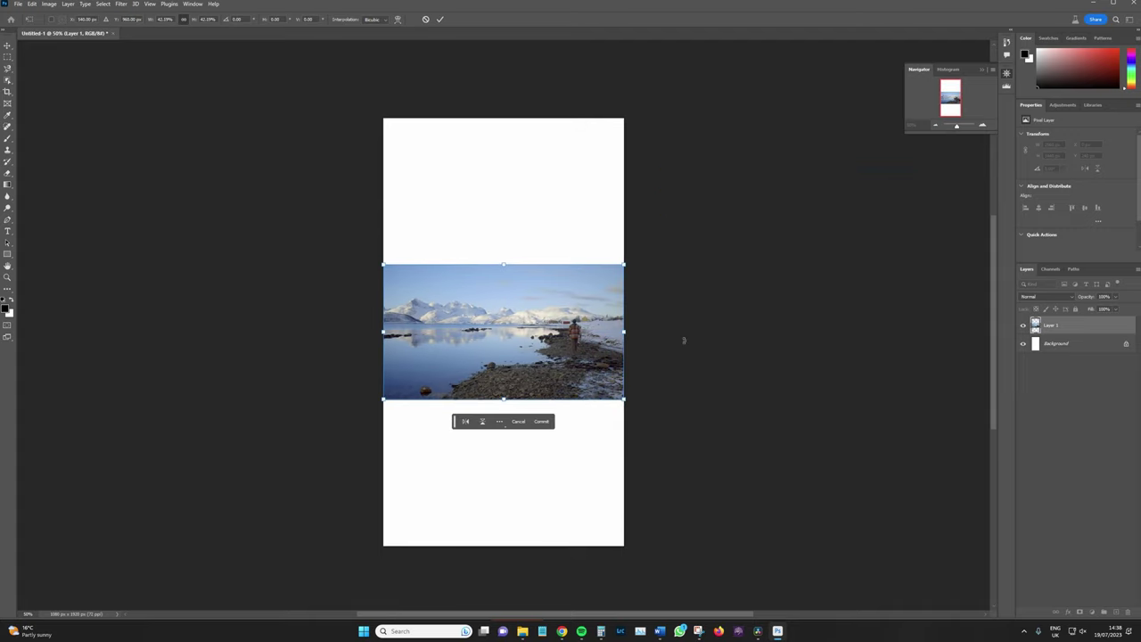
key("Return")
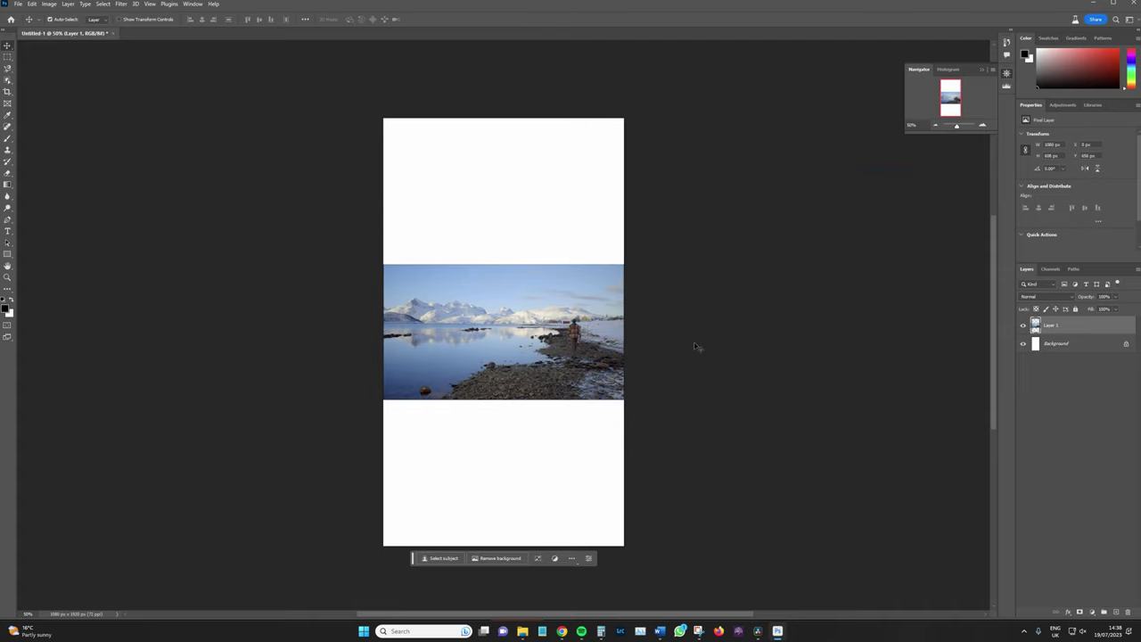
Select the blank white area above the photo with the Rectangular Marquee Tool.
left_click(984, 126)
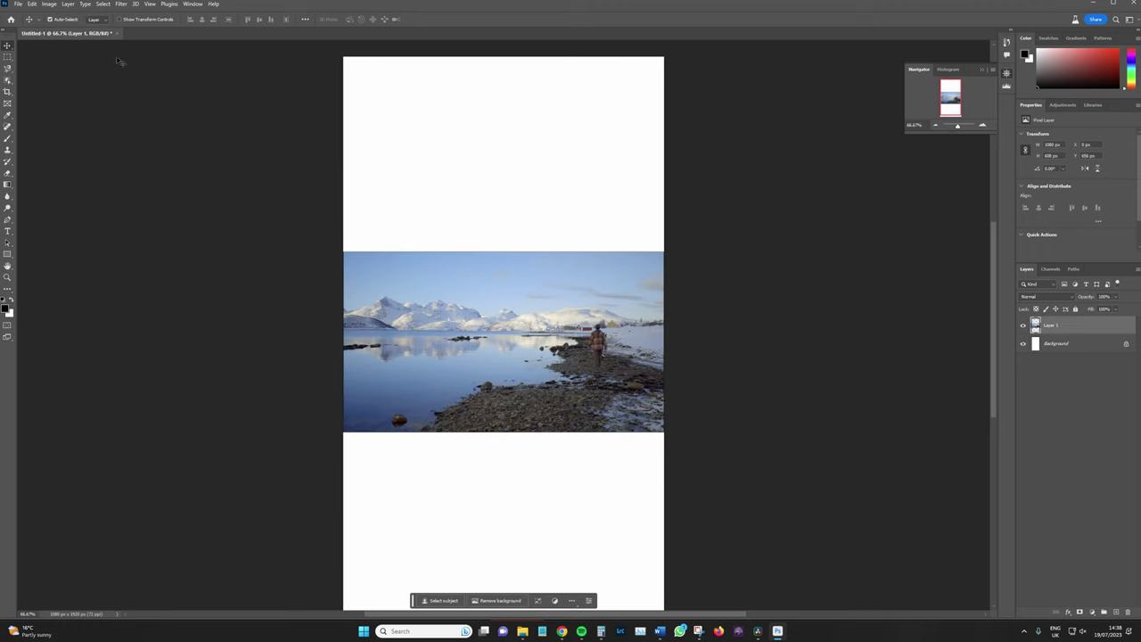
left_click(7, 56)
right_click(9, 59)
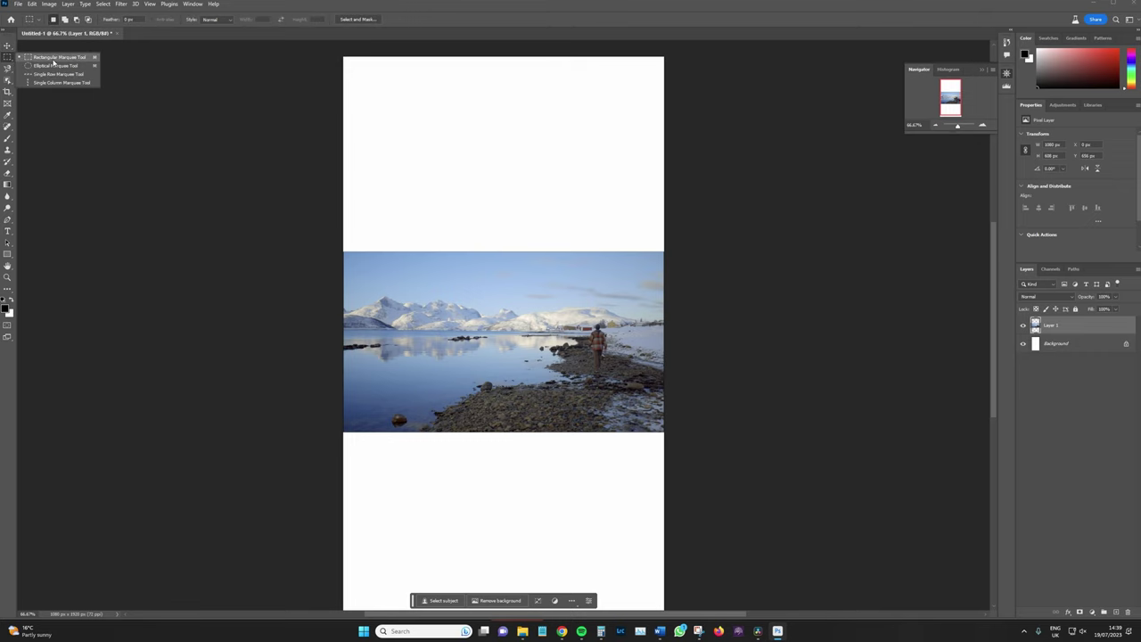
left_click(53, 62)
scroll(177, 153, "down", 1)
scroll(267, 107, "up", 2)
left_click_drag(331, 79, 731, 285)
key("ctrl+plus")
key("ctrl+plus")
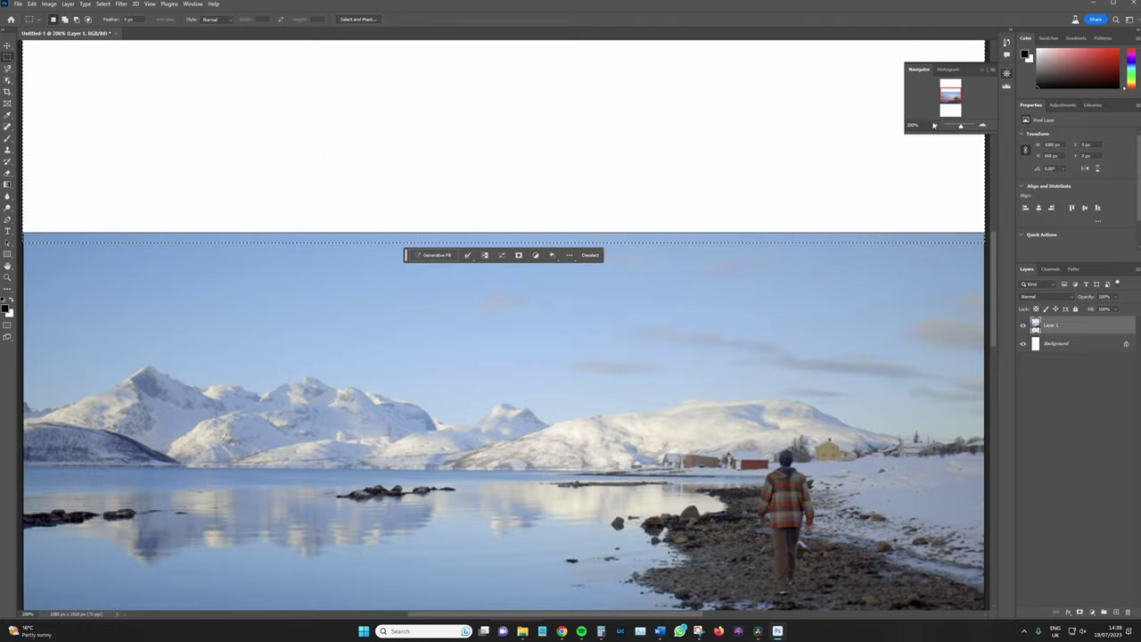
left_click(934, 124)
Enter the Generative Fill prompt 'expand blue skies with the occasional cloud'.
scroll(530, 293, "up", 2)
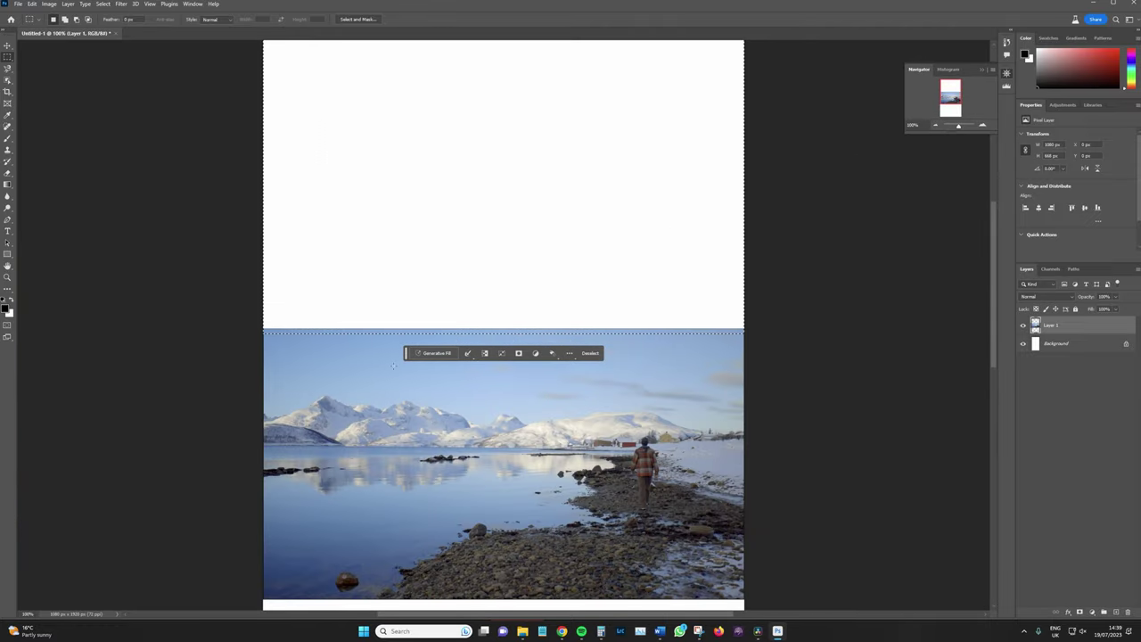
scroll(393, 367, "up", 1)
left_click(432, 374)
type("e")
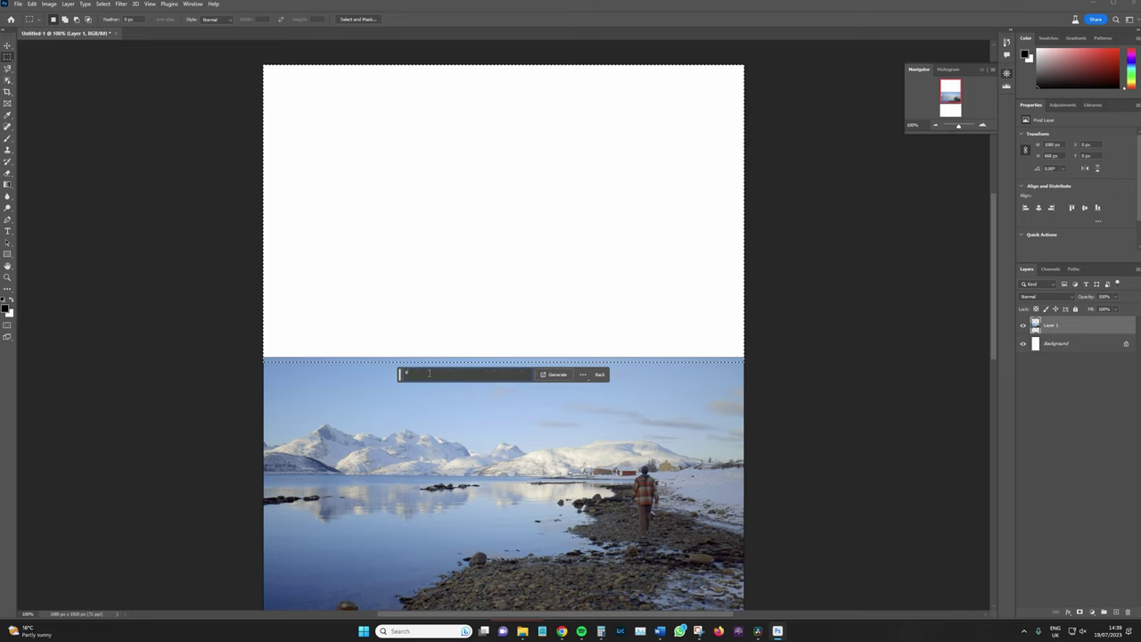
type("xpand blue sk")
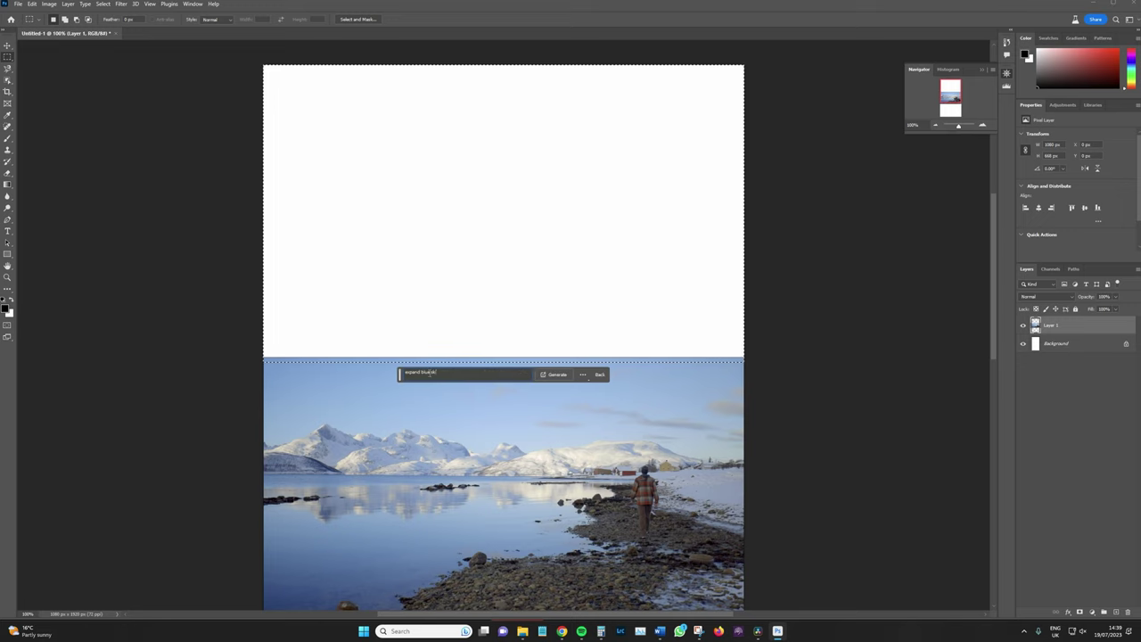
type("ies with")
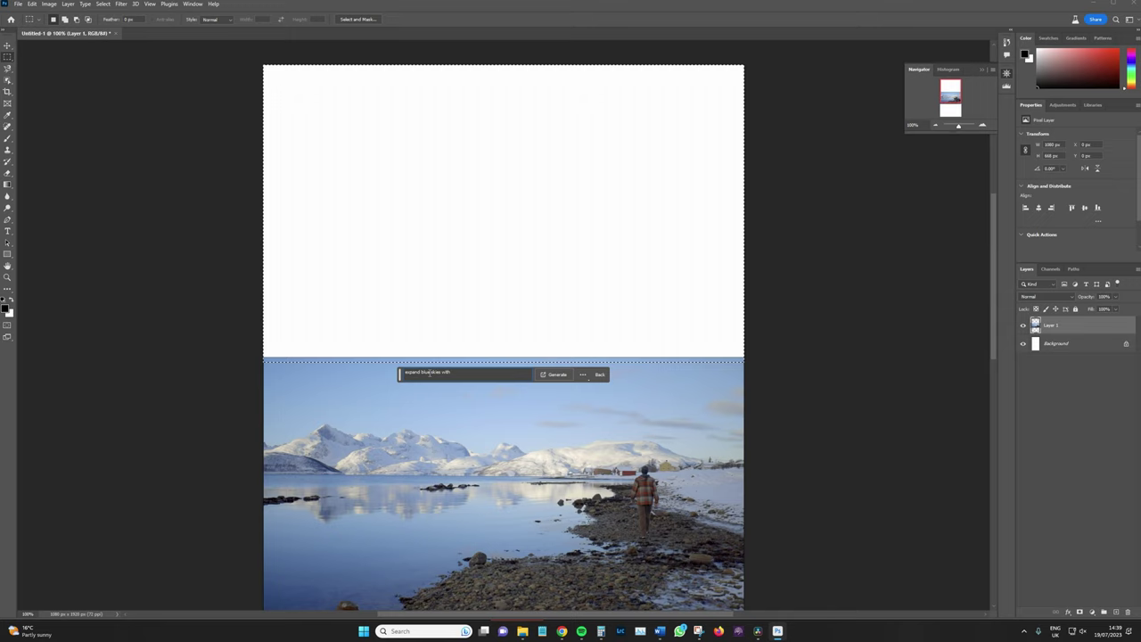
type(" the occasional cloud")
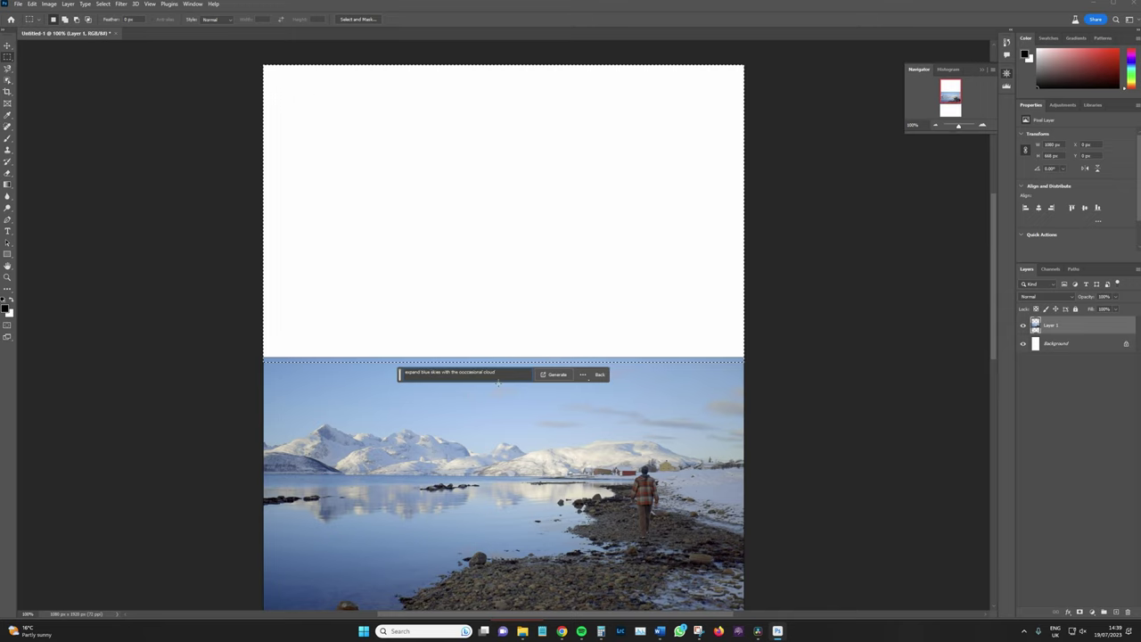
Generate the sky fill, compare the three variations and keep variation 2 of 3.
left_click(556, 374)
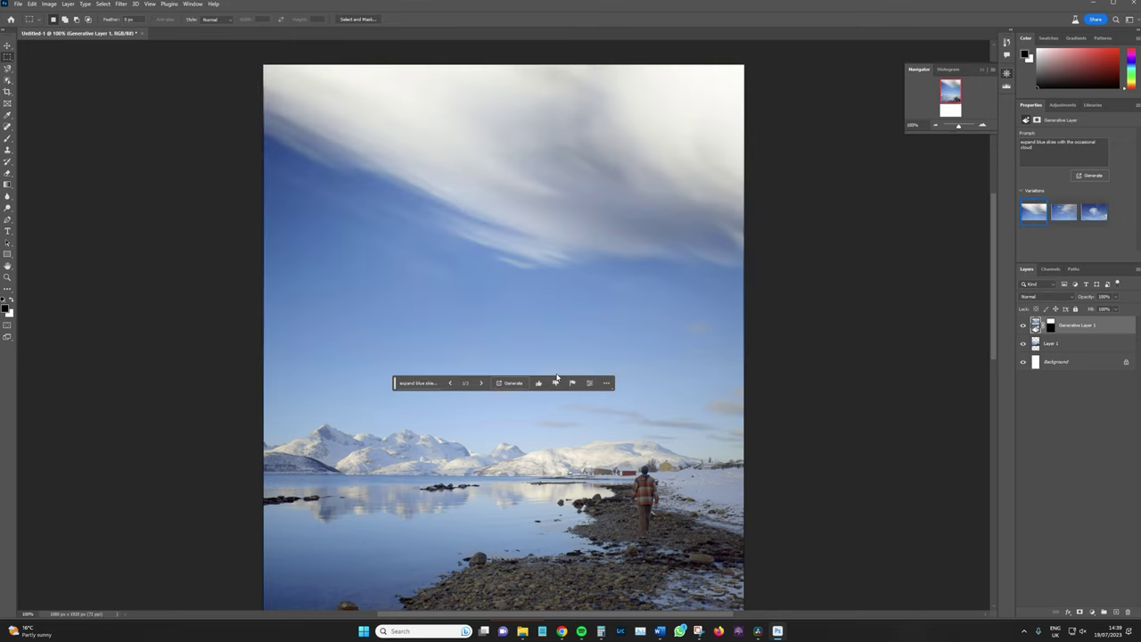
scroll(485, 417, "down", 1)
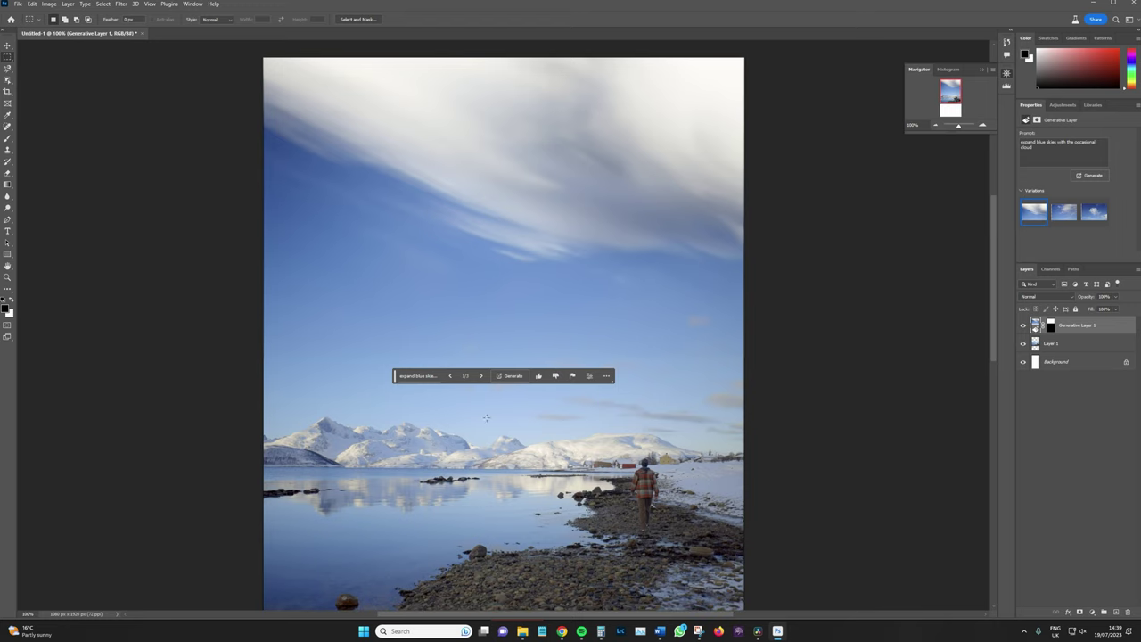
left_click(481, 375)
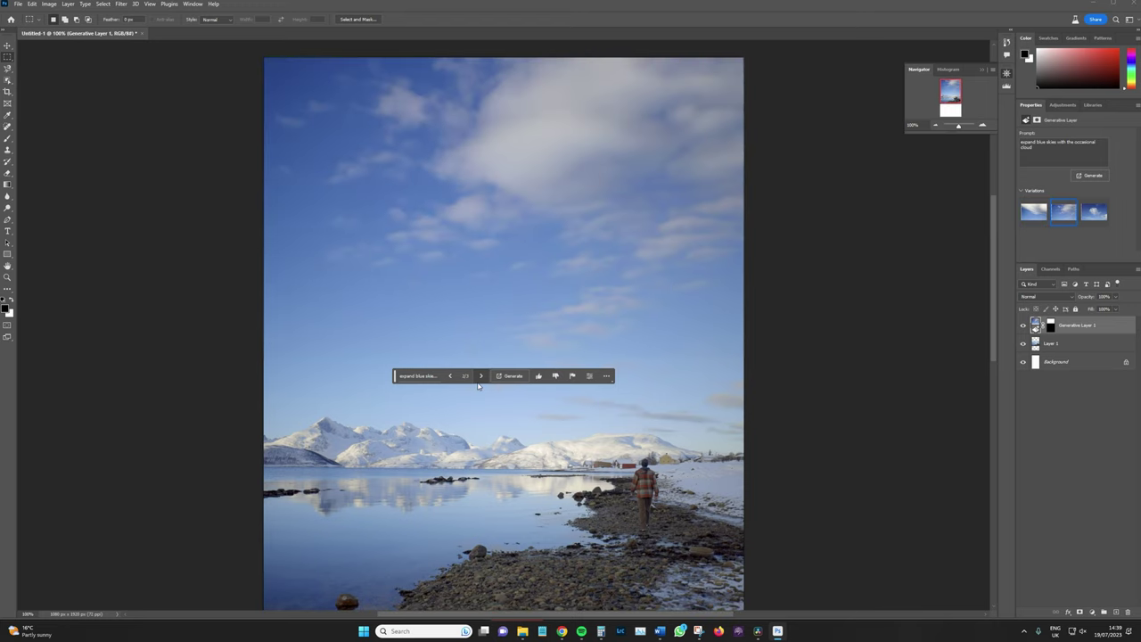
scroll(479, 428, "down", 2)
left_click(480, 361)
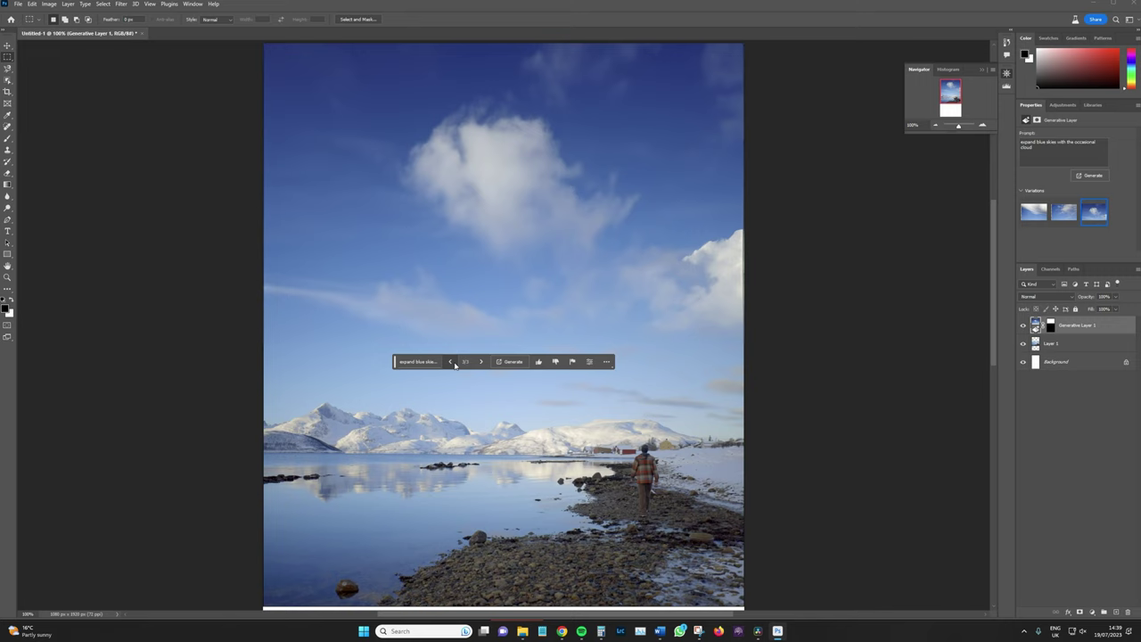
left_click_drag(395, 361, 771, 295)
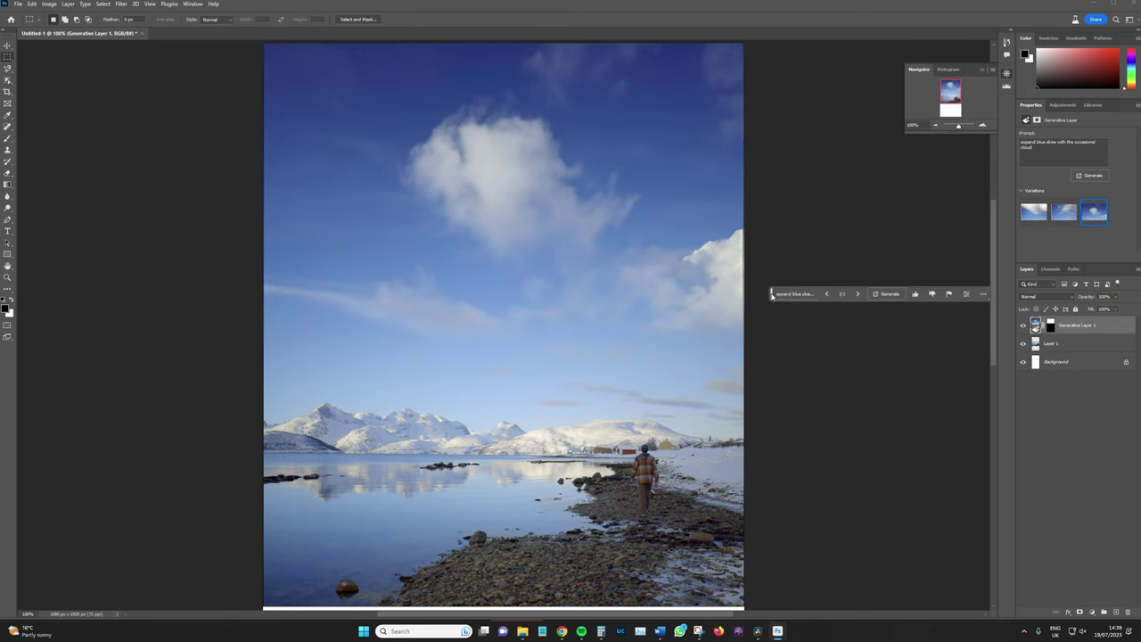
left_click(824, 295)
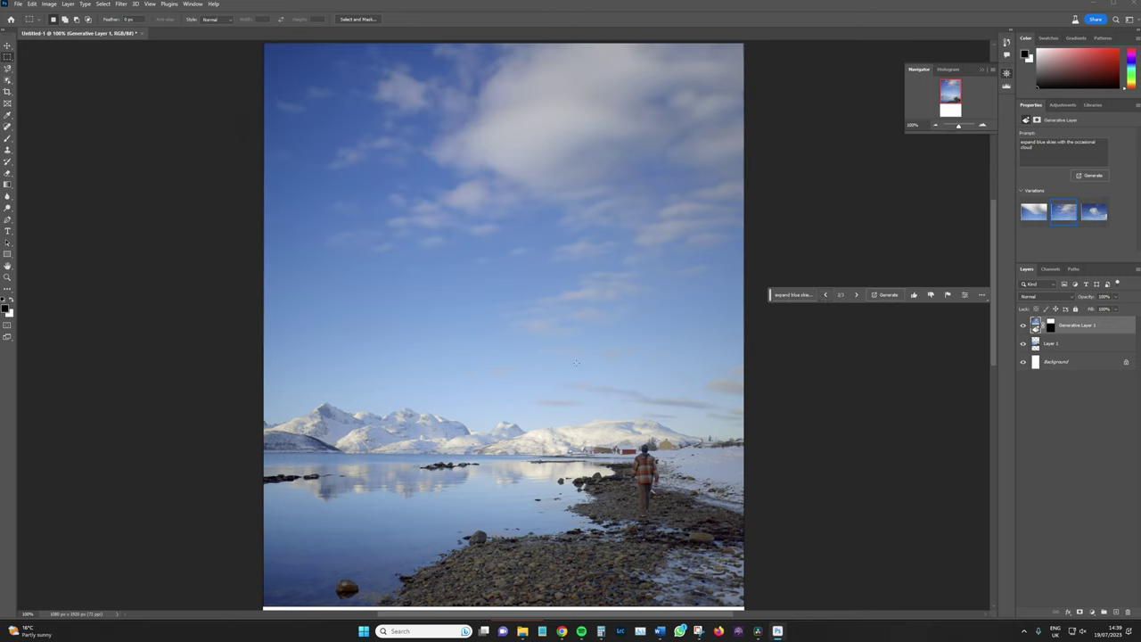
scroll(550, 372, "down", 1)
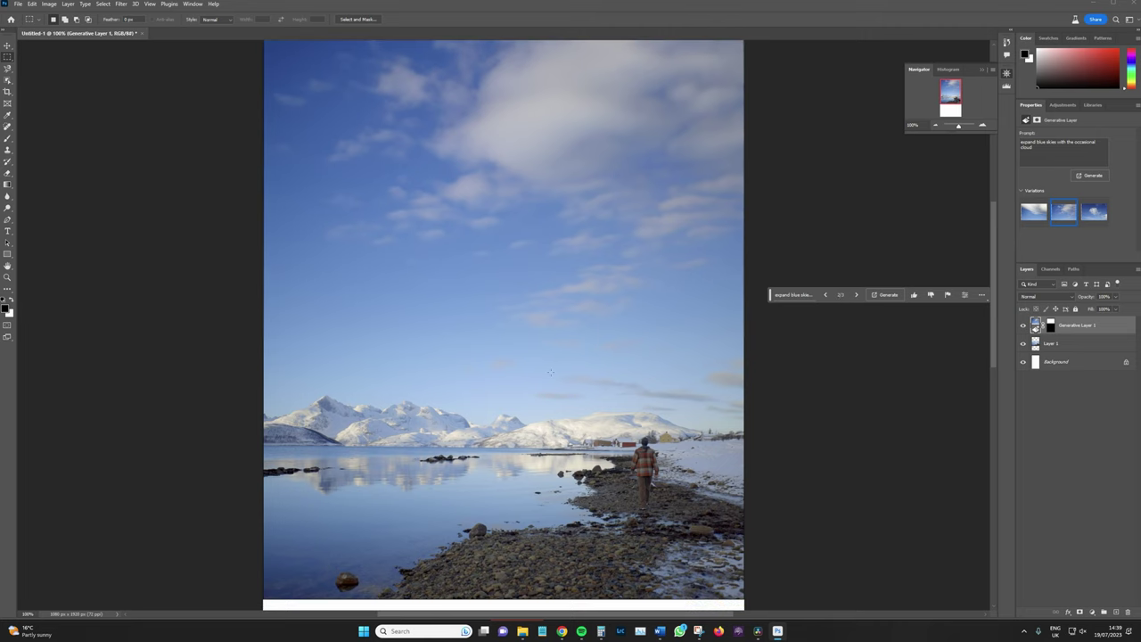
scroll(307, 261, "down", 3)
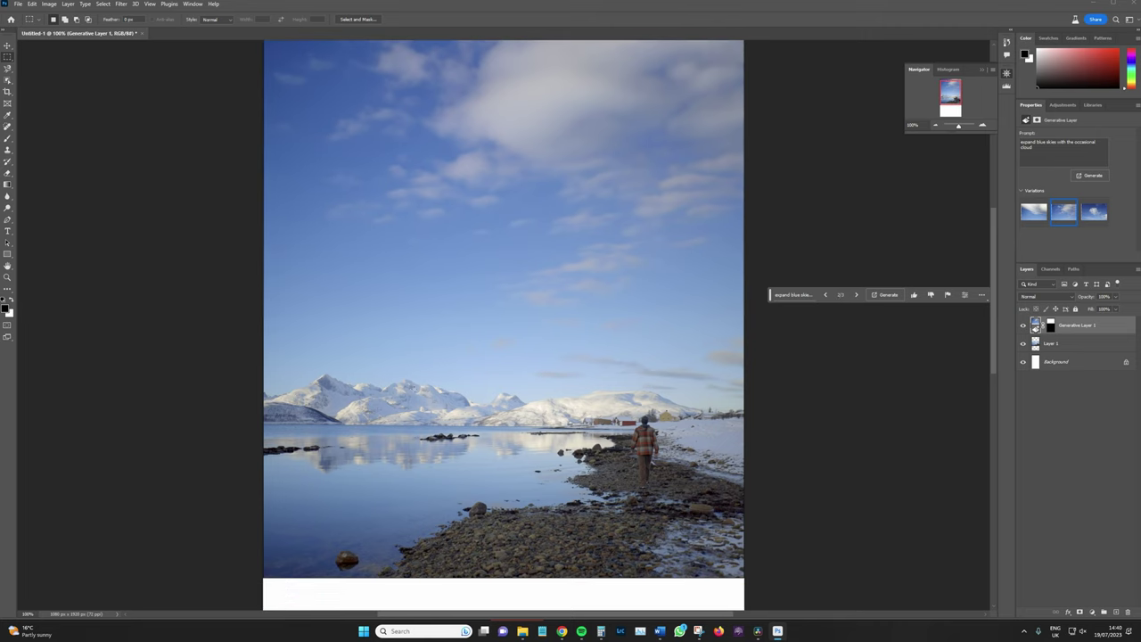
left_click(855, 294)
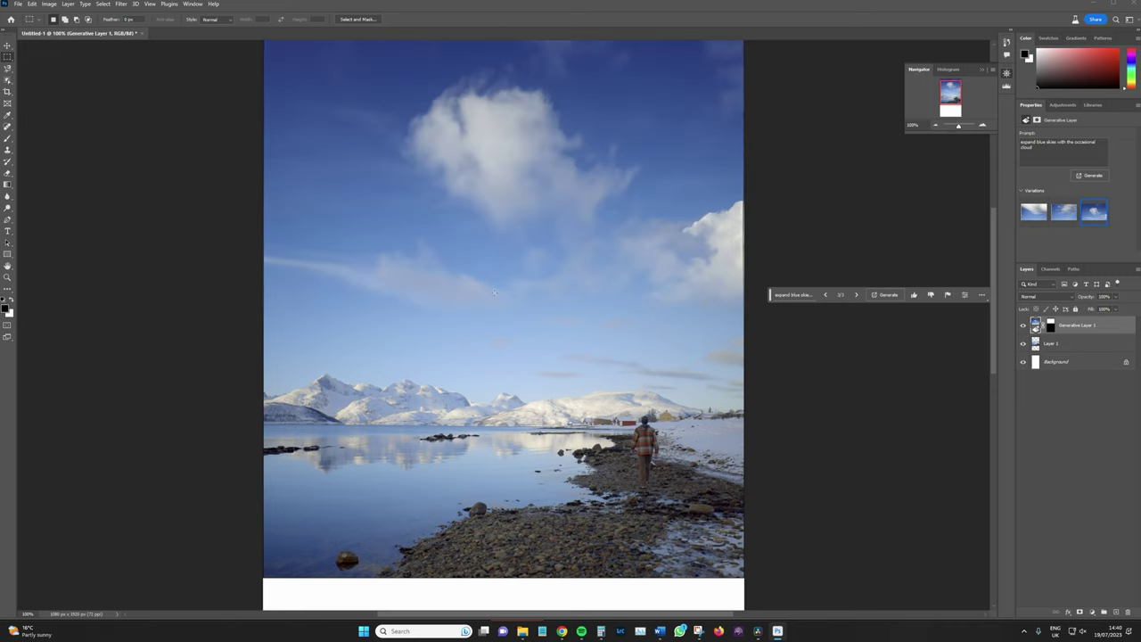
left_click(825, 294)
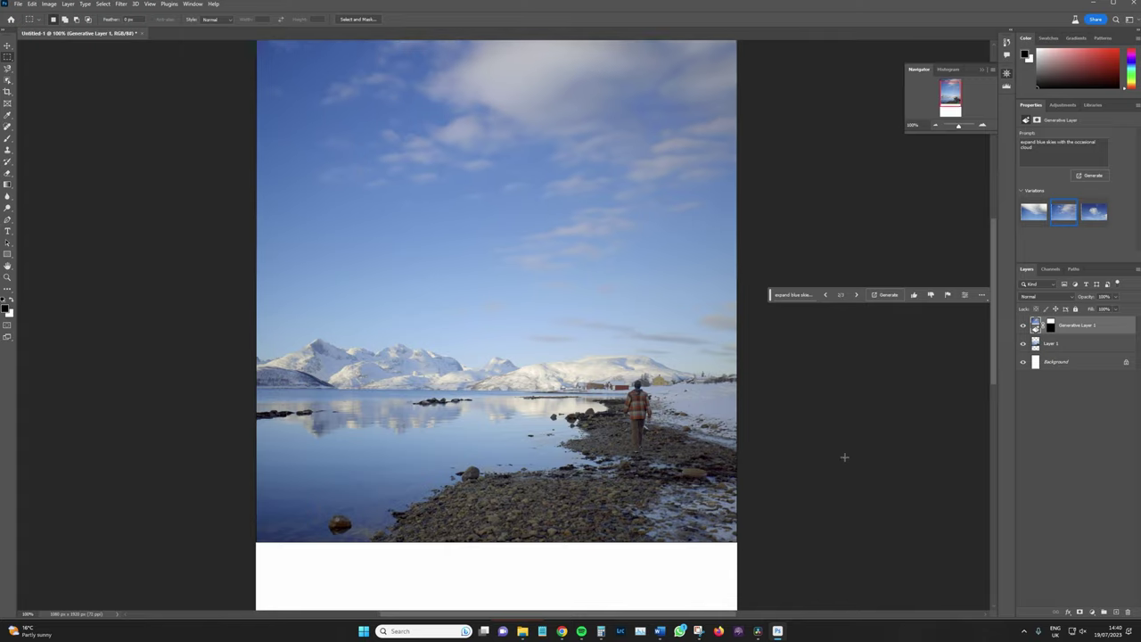
With Layer 1 active, select the white area below the photo and submit a stone-path Generative Fill prompt.
key("alt+bracketleft")
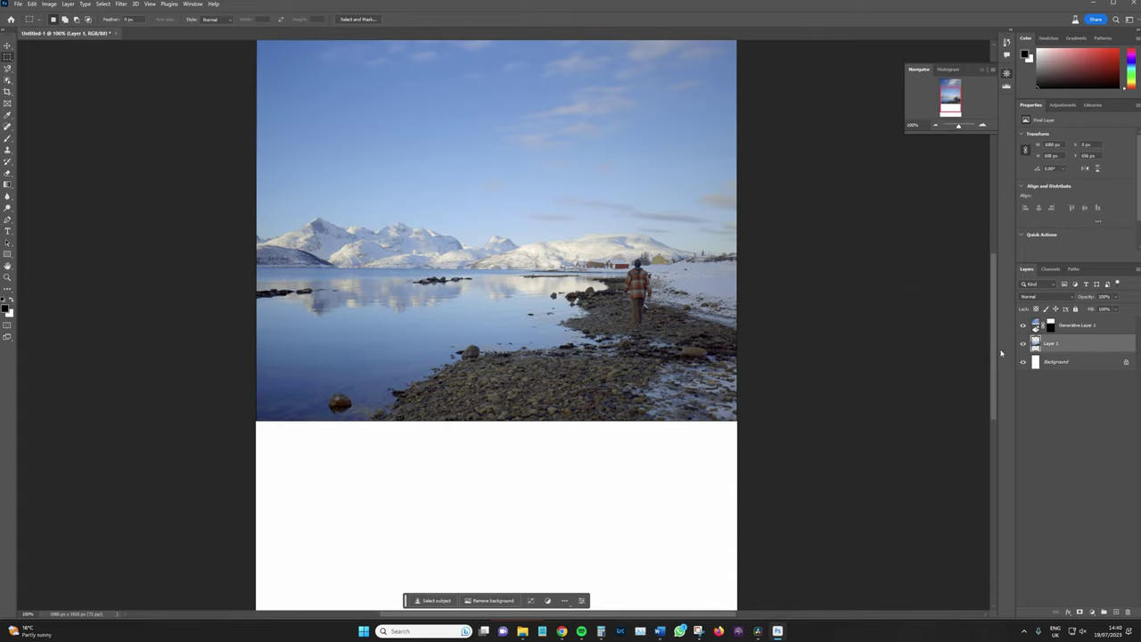
scroll(545, 384, "down", 3)
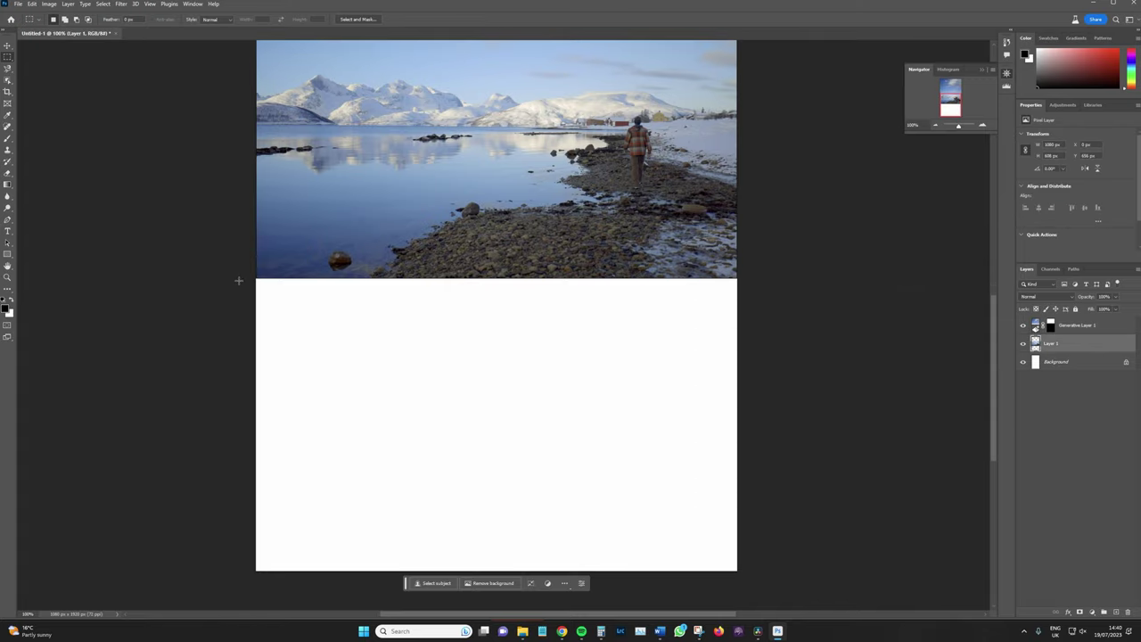
left_click_drag(238, 280, 771, 573)
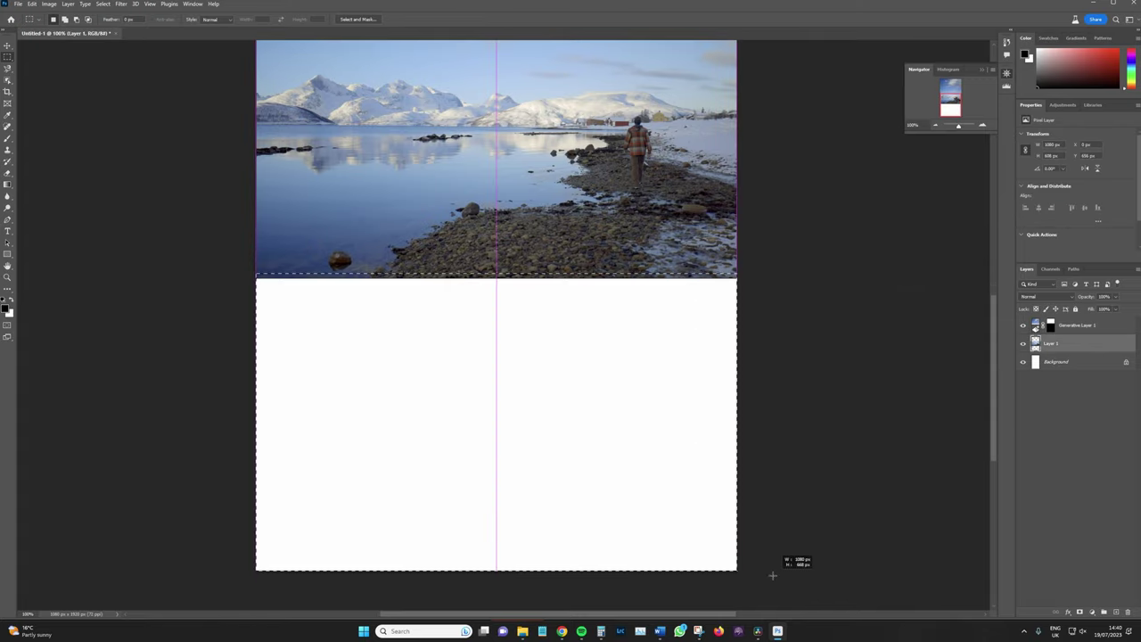
left_click(420, 586)
type("expand sky")
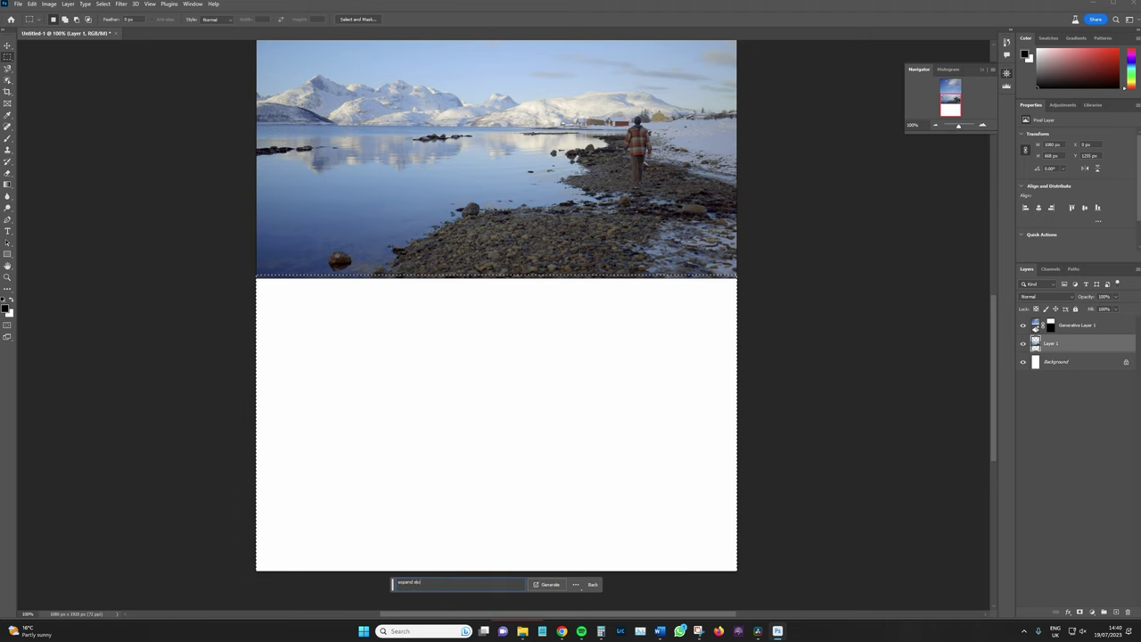
type("ne")
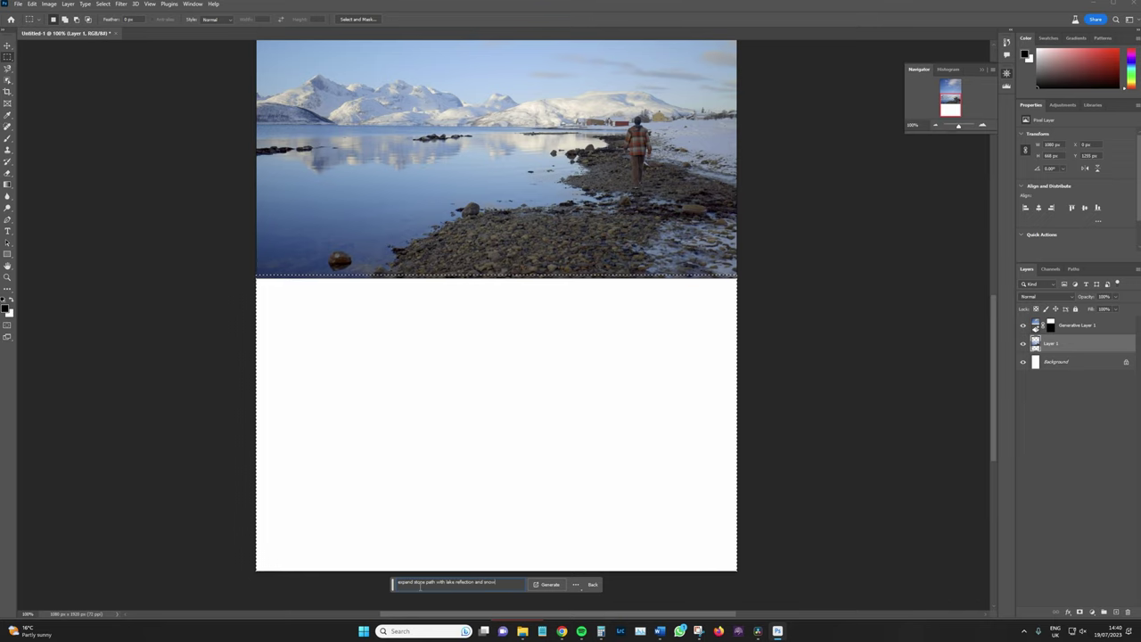
key("Return")
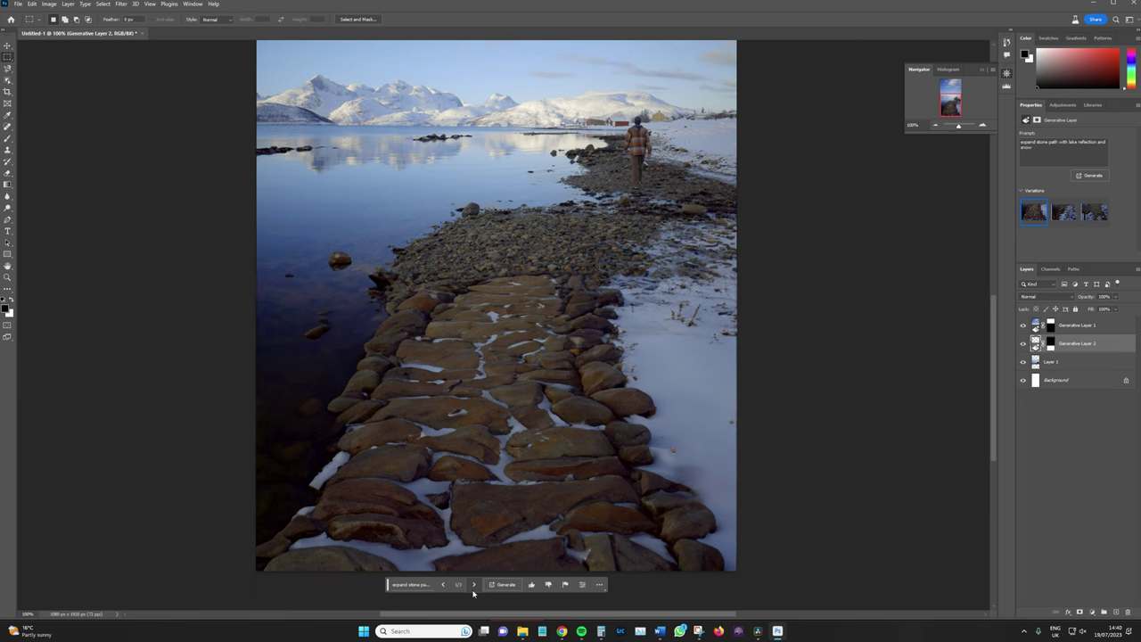
Cycle the lower-fill variations, keep variation 2 with snowy rocks, and zoom out to the whole image.
left_click(474, 584)
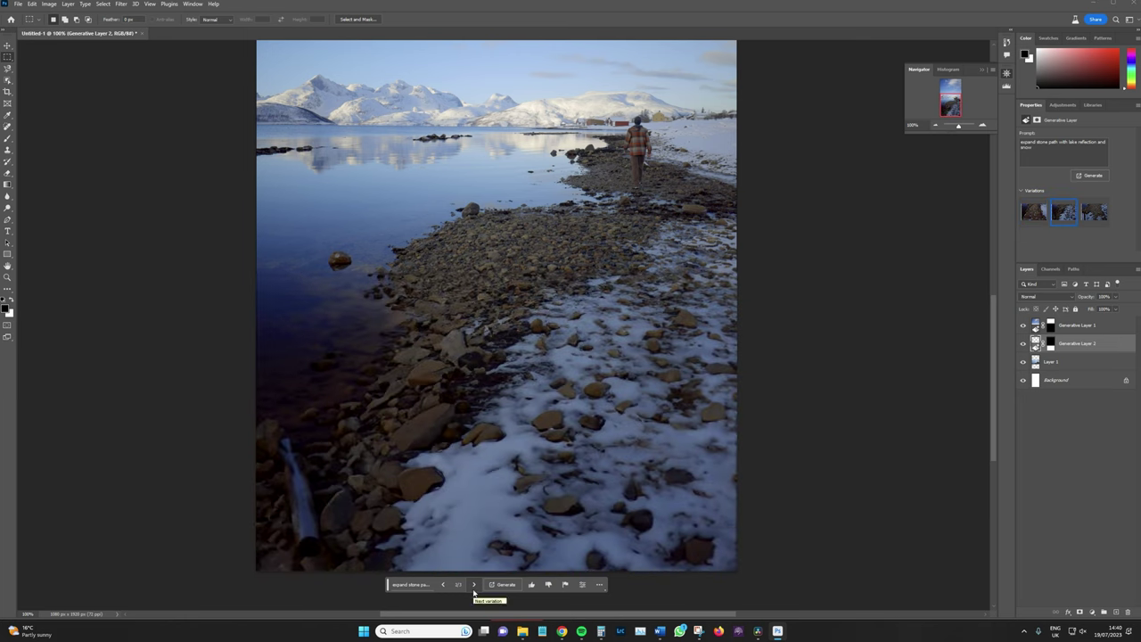
left_click(473, 585)
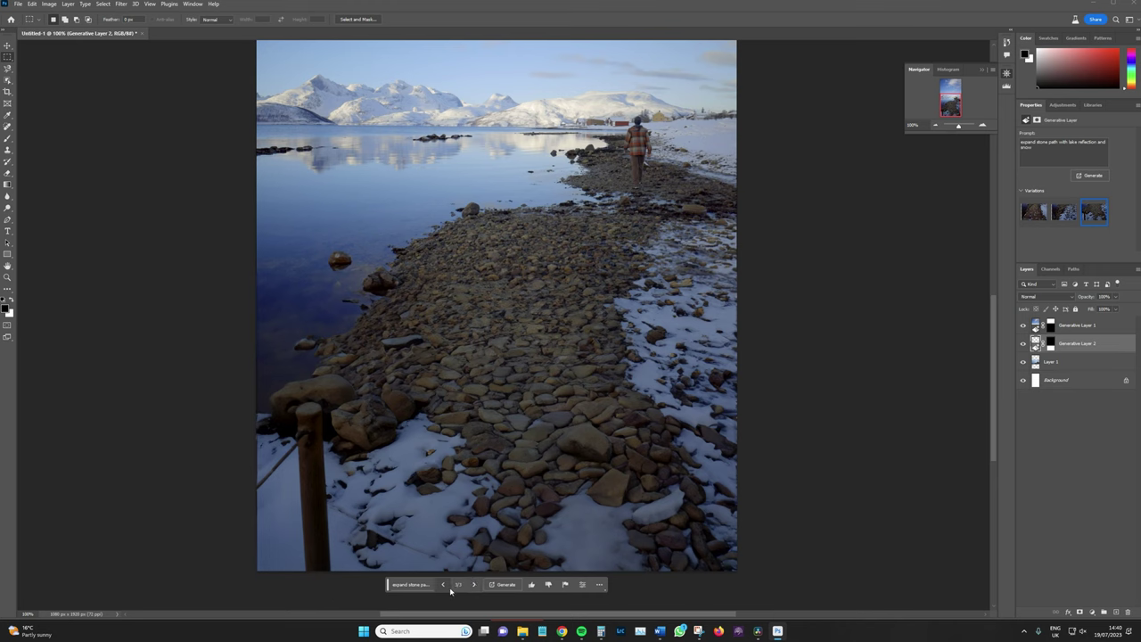
left_click(444, 586)
left_click(444, 586)
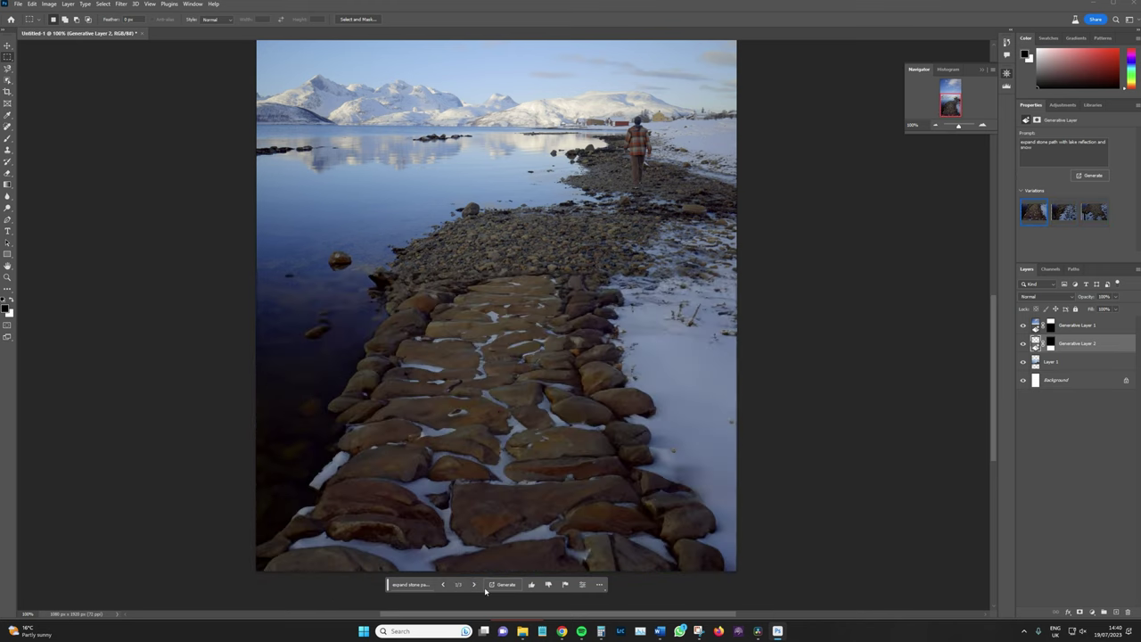
left_click(474, 584)
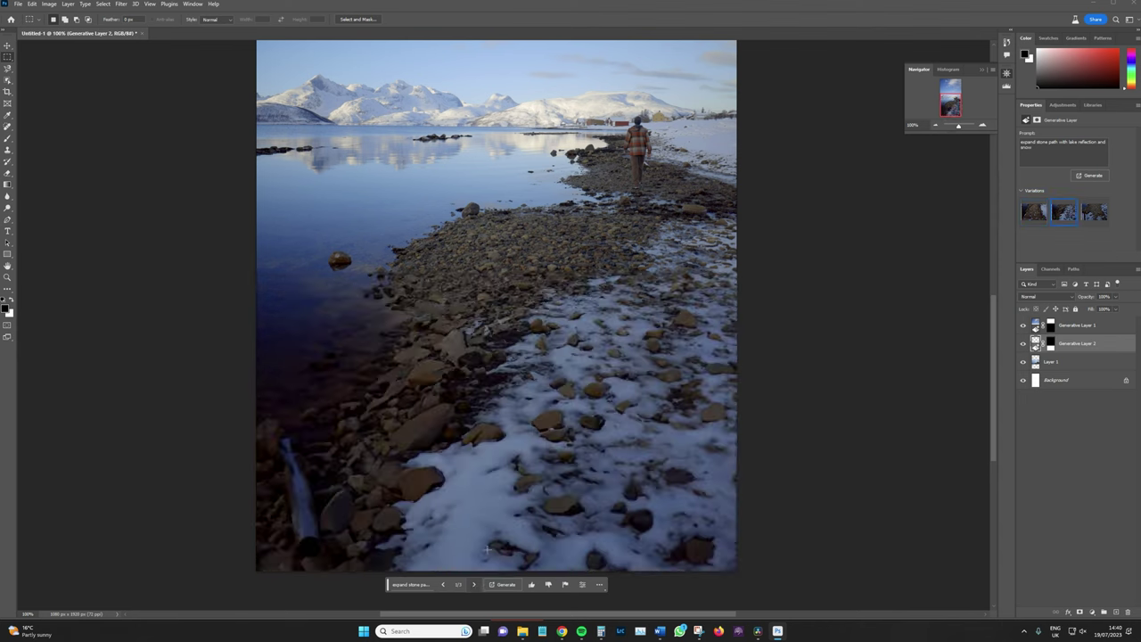
left_click(935, 125)
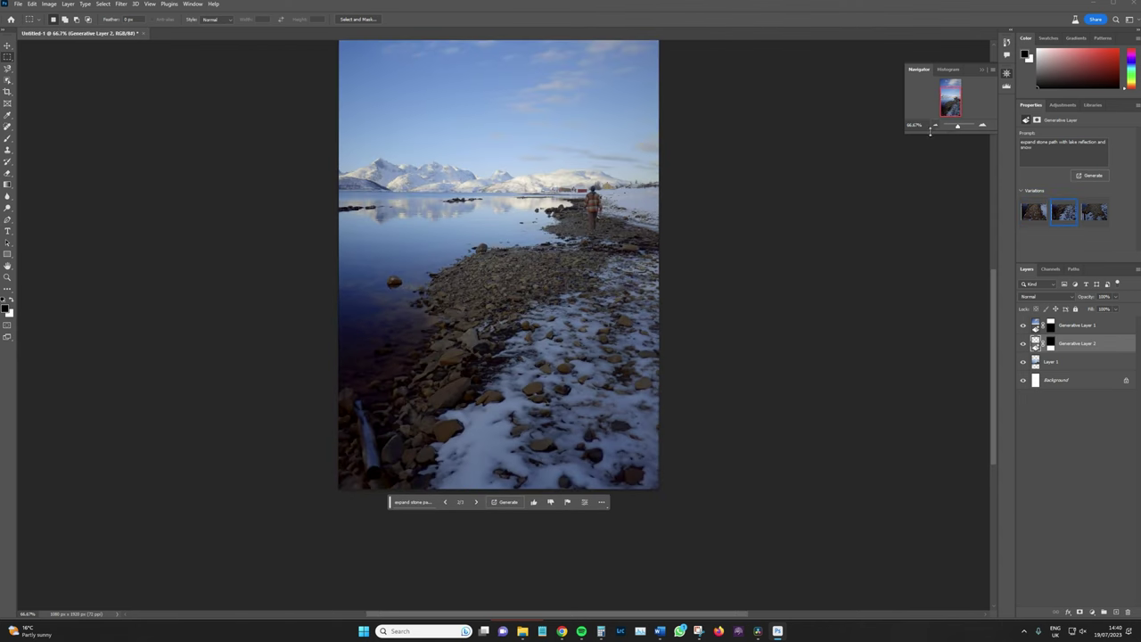
scroll(908, 285, "up", 2)
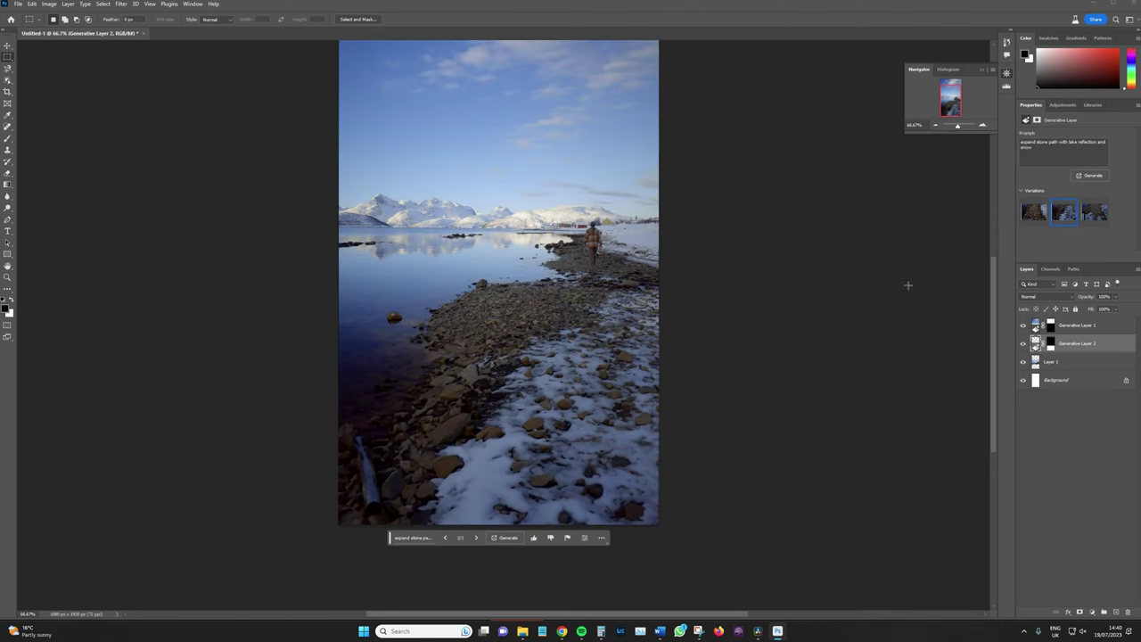
Inspect the shoreline at 200%, then rasterize Generative Layer 2 and clone-stamp rocks over the pale log.
left_click(982, 125)
left_click(982, 125)
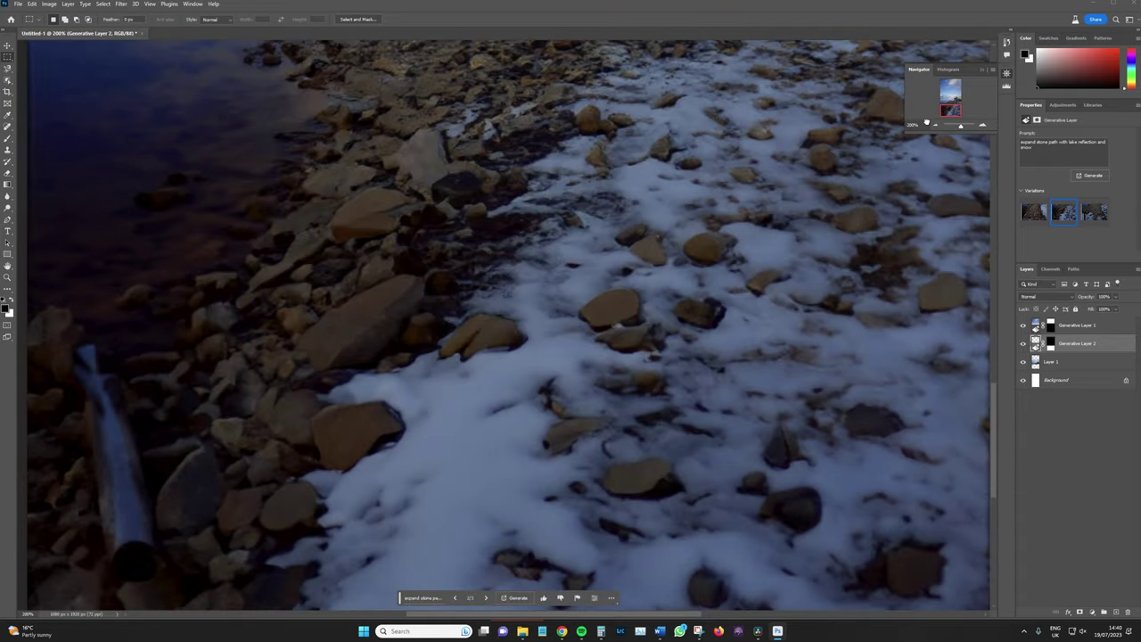
scroll(854, 245, "down", 2)
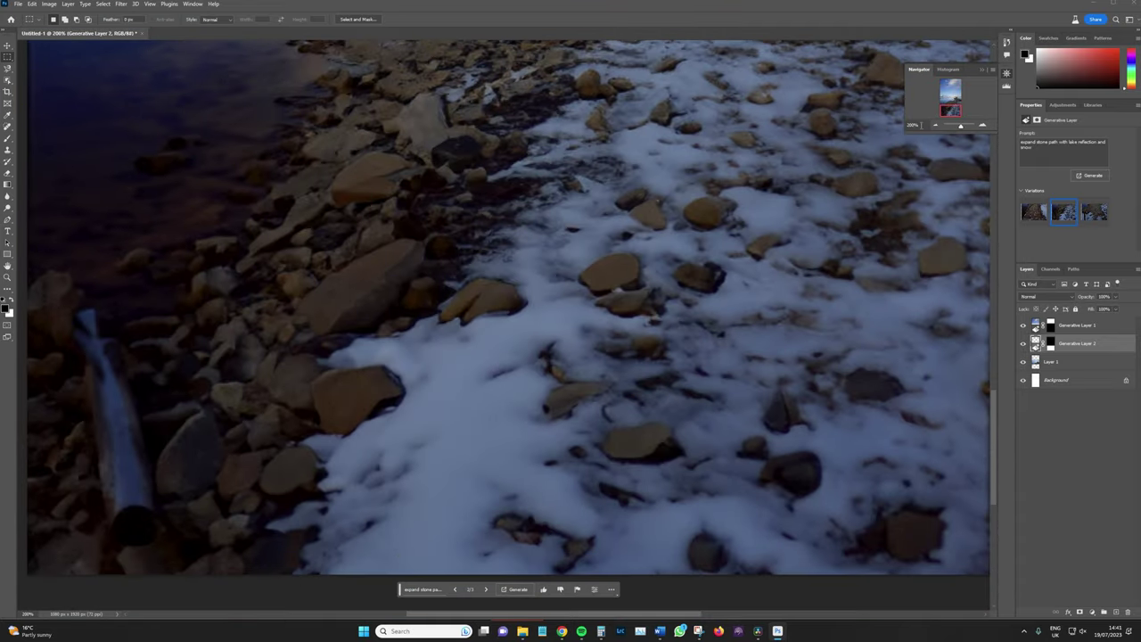
left_click(936, 125)
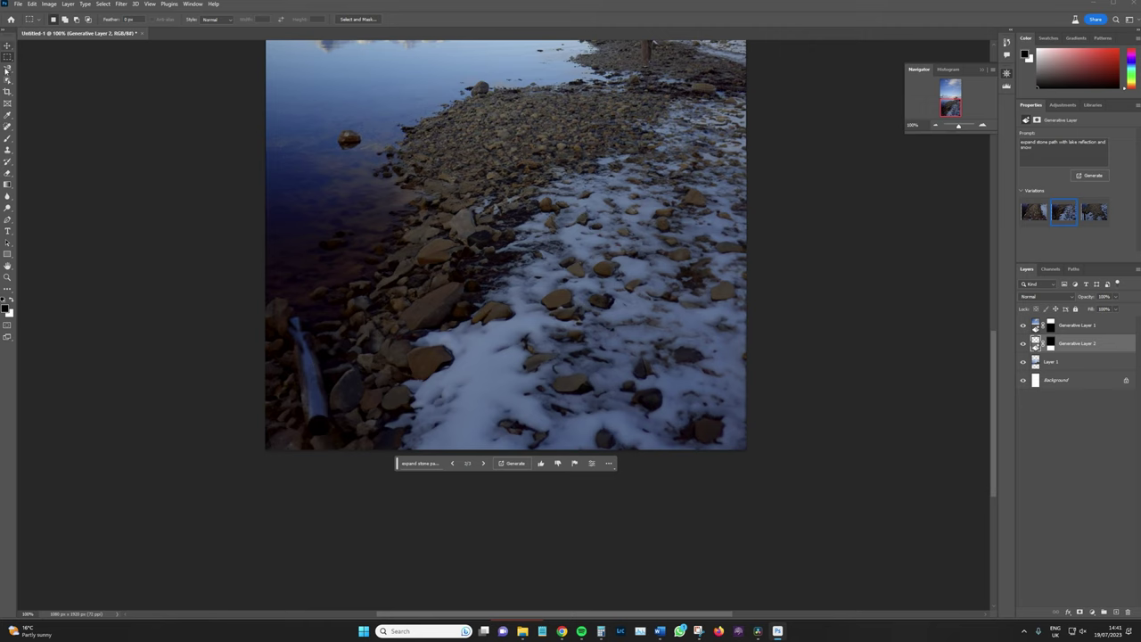
left_click(8, 150)
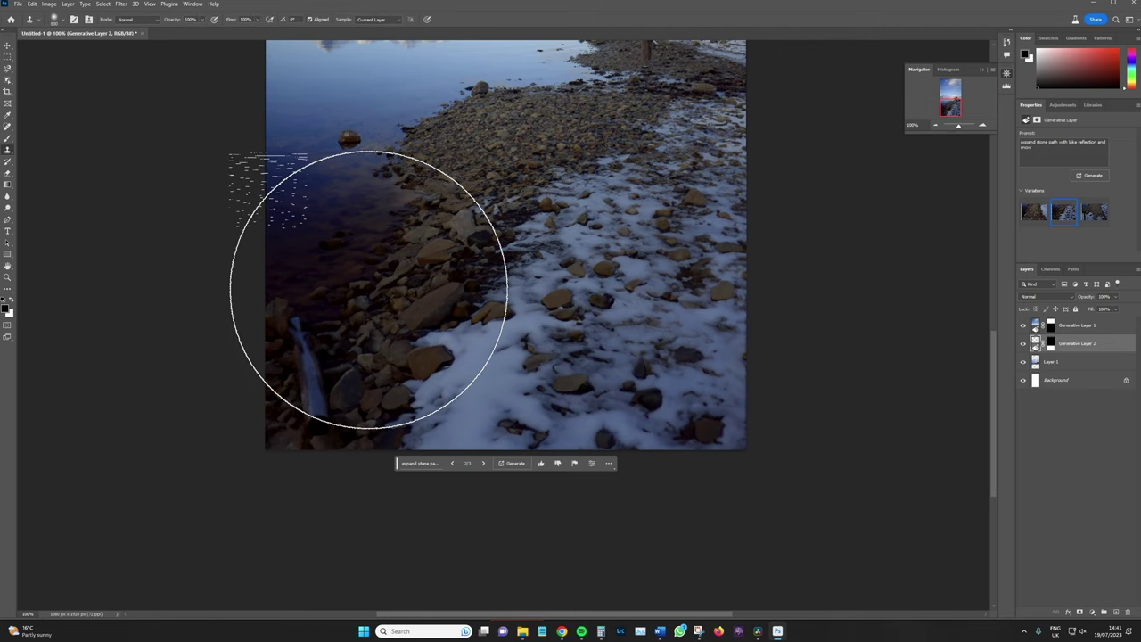
key("bracketleft")
key("bracketleft")
key("bracketleft")
key("bracketleft")
key("bracketleft")
key("bracketleft")
key("bracketleft")
key("bracketleft")
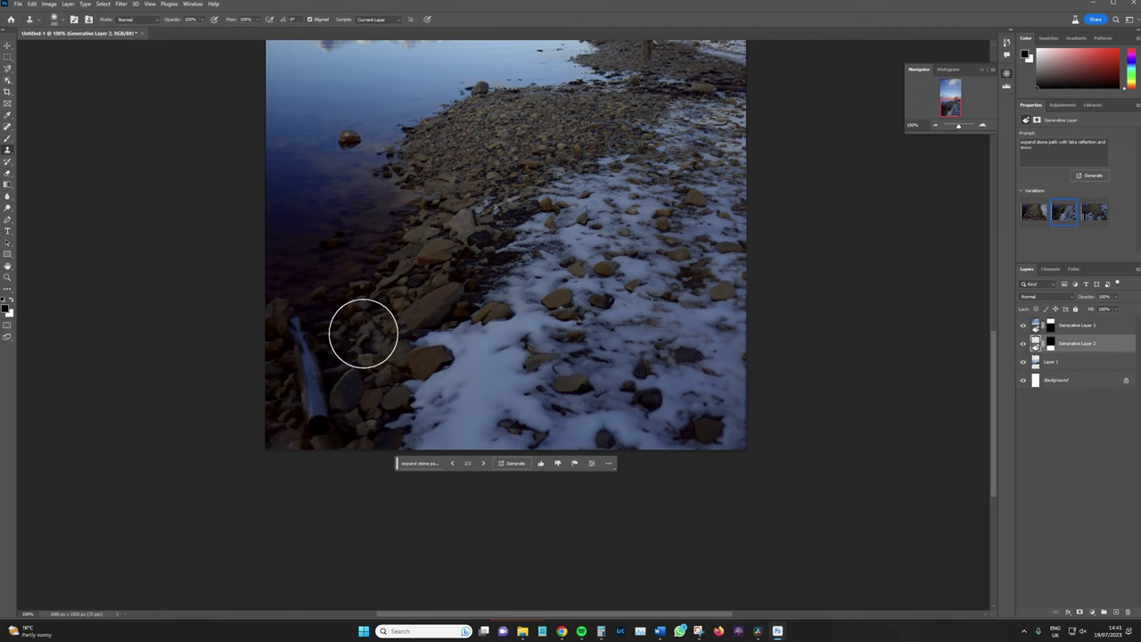
left_click(301, 327)
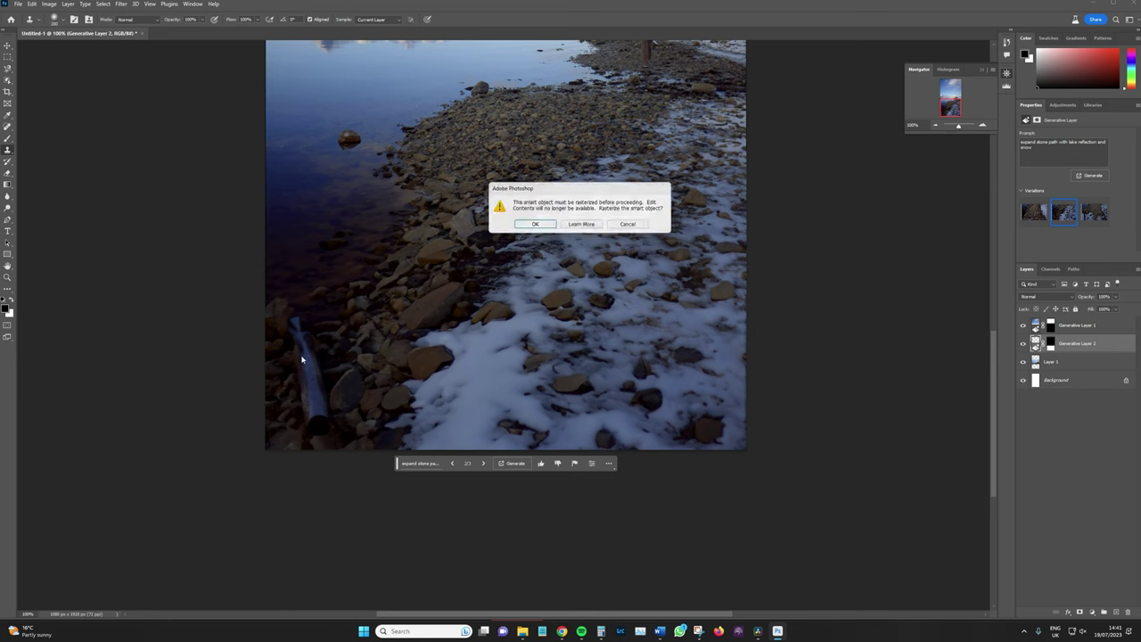
left_click(533, 225)
mouse_move(323, 326)
left_mouse_down()
mouse_move(300, 326)
mouse_move(318, 412)
left_mouse_up()
left_click(283, 385)
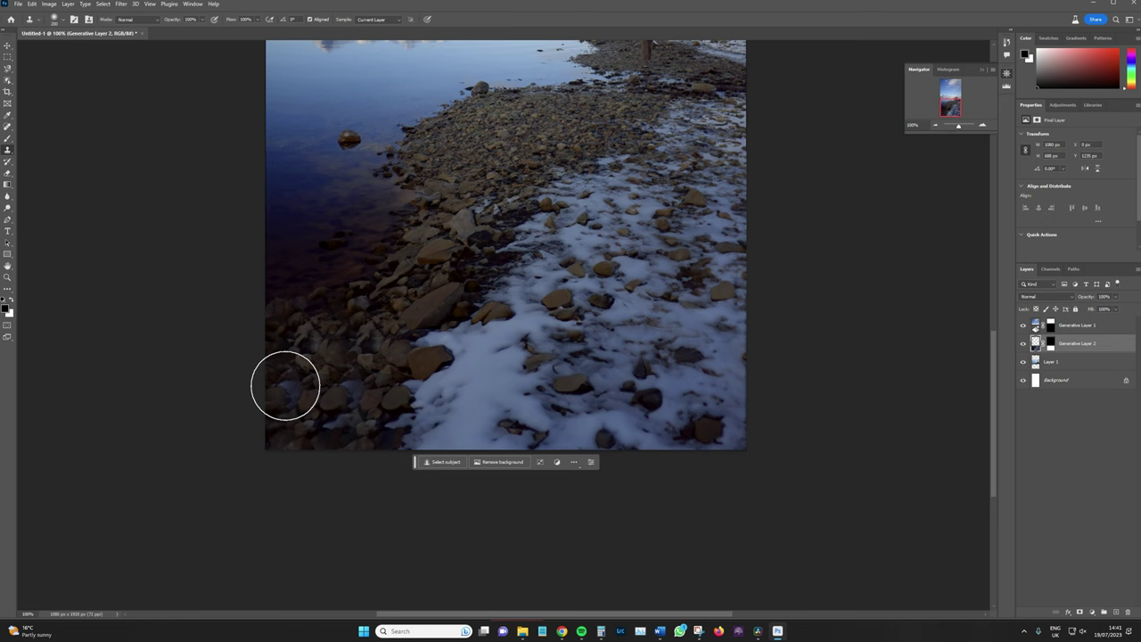
left_click(934, 125)
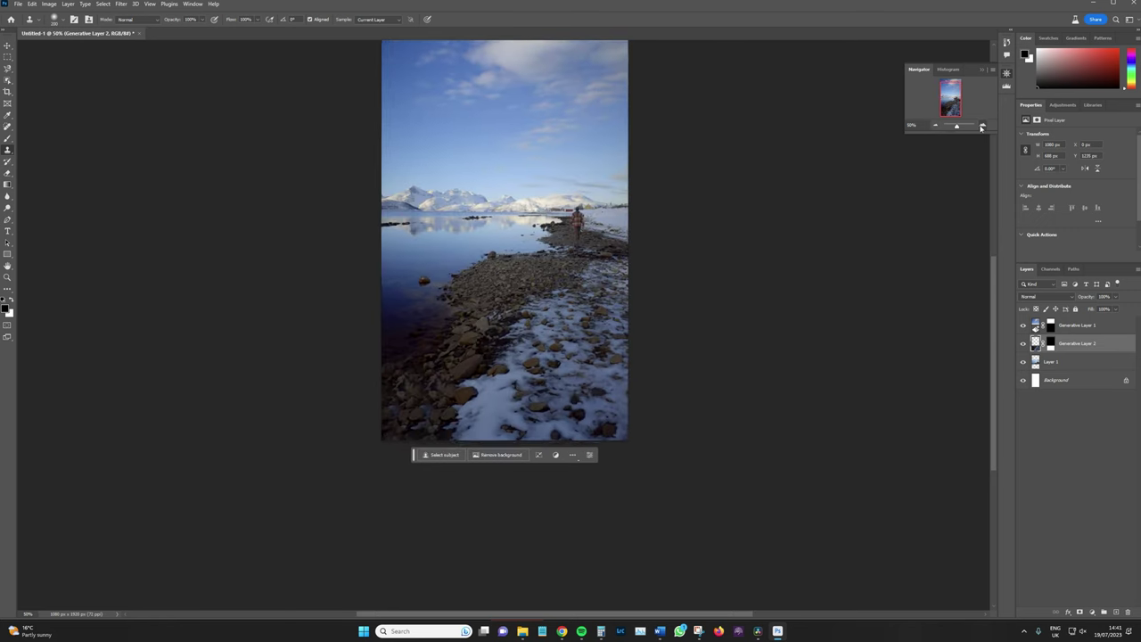
key("ctrl+1")
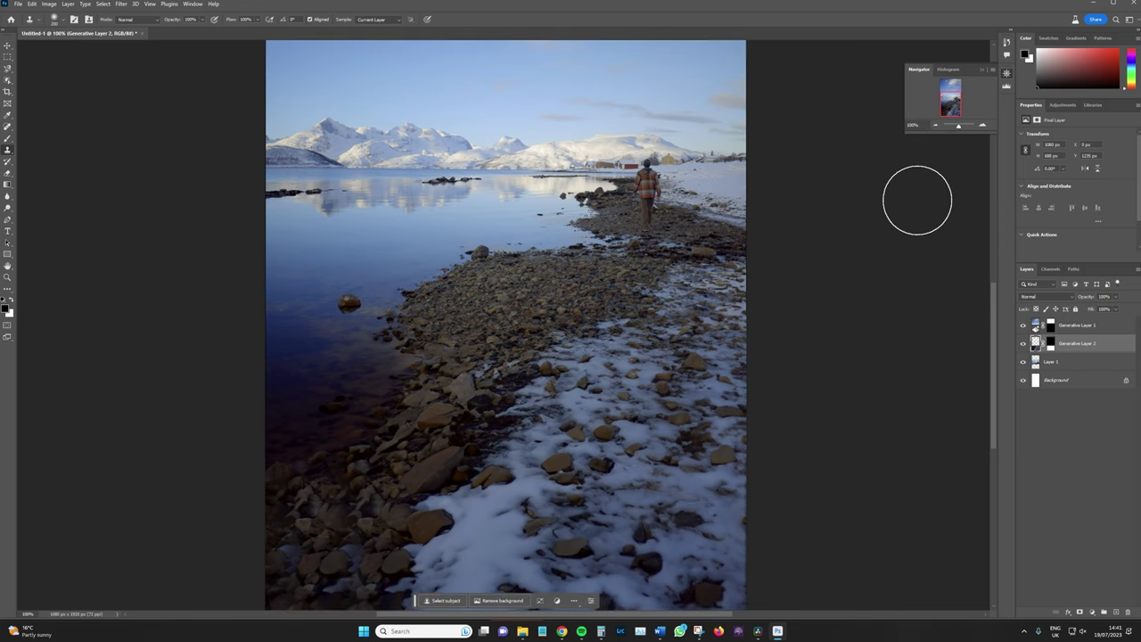
left_click(934, 126)
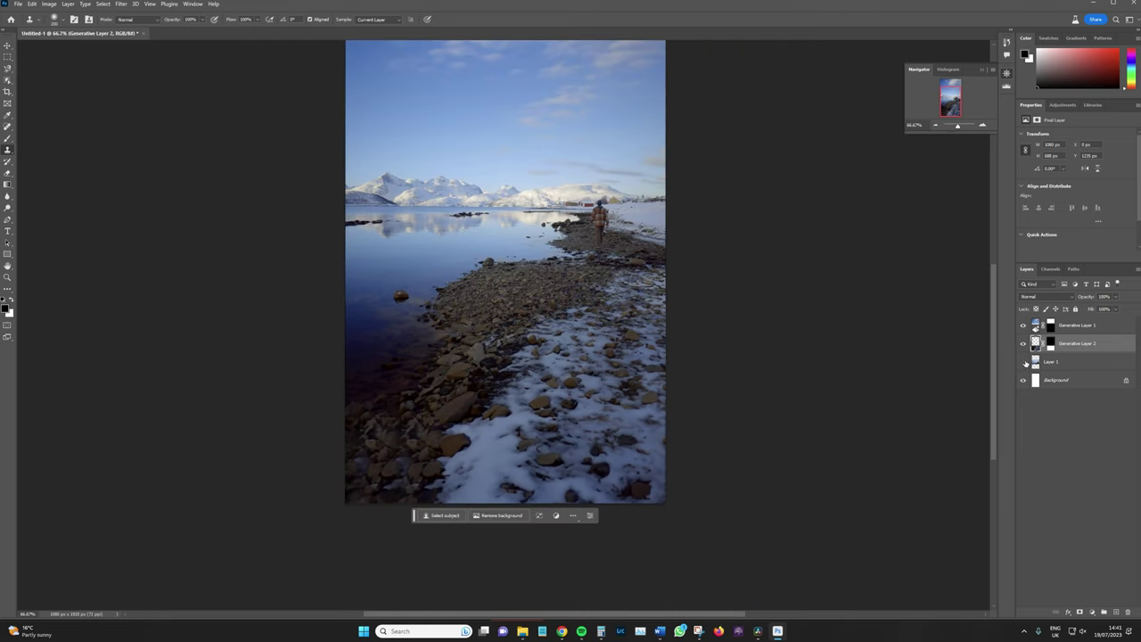
Hide Layer 1 and the white Background layer so the middle is transparent.
left_click(1023, 361)
scroll(963, 183, "up", 2)
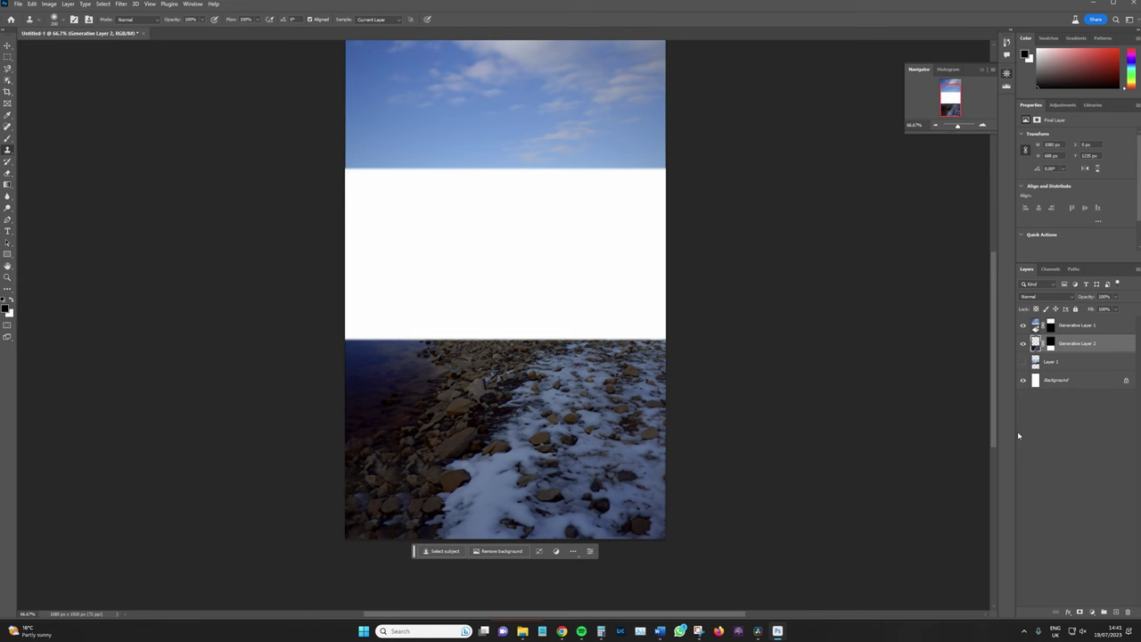
left_click(1022, 381)
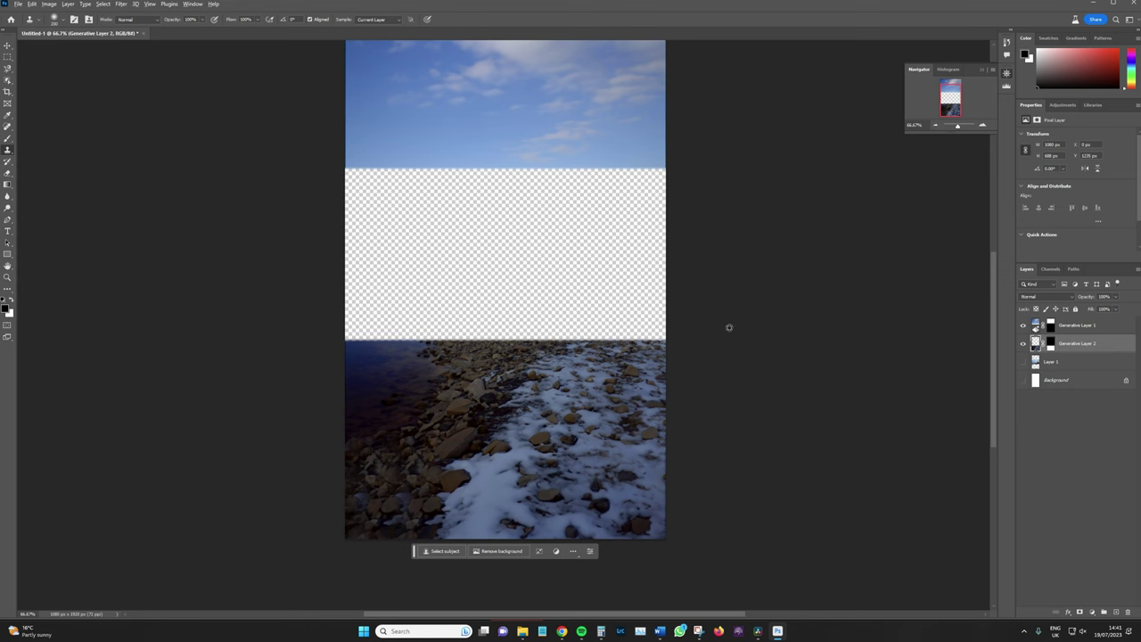
Save a copy of the image as a PNG file.
key("ctrl+alt+s")
left_click(196, 368)
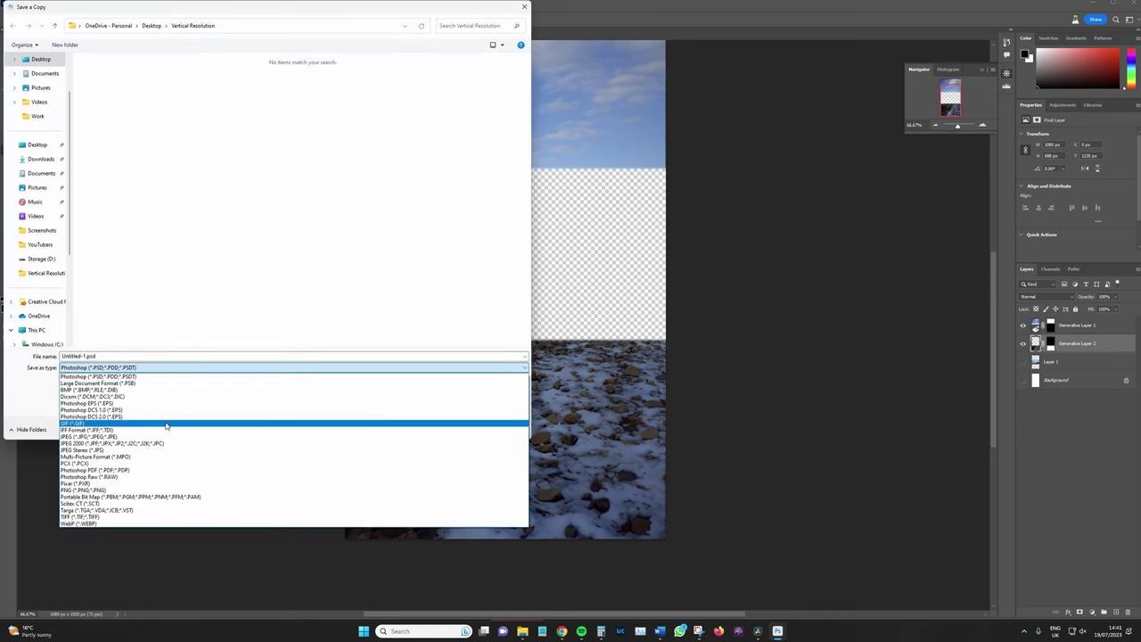
left_click(133, 489)
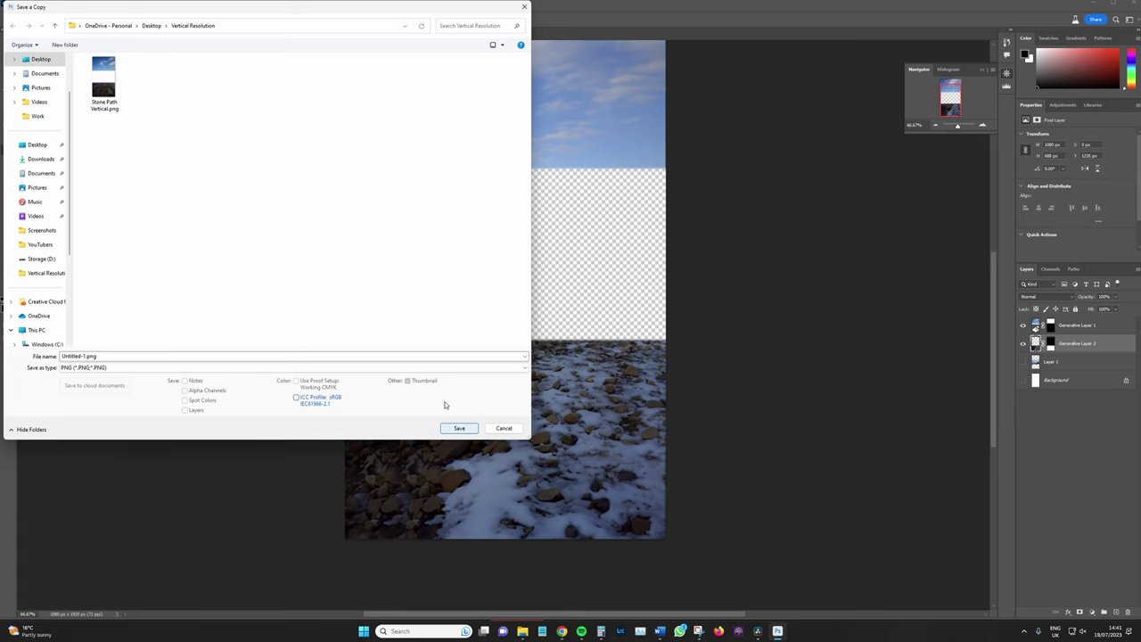
left_click(457, 426)
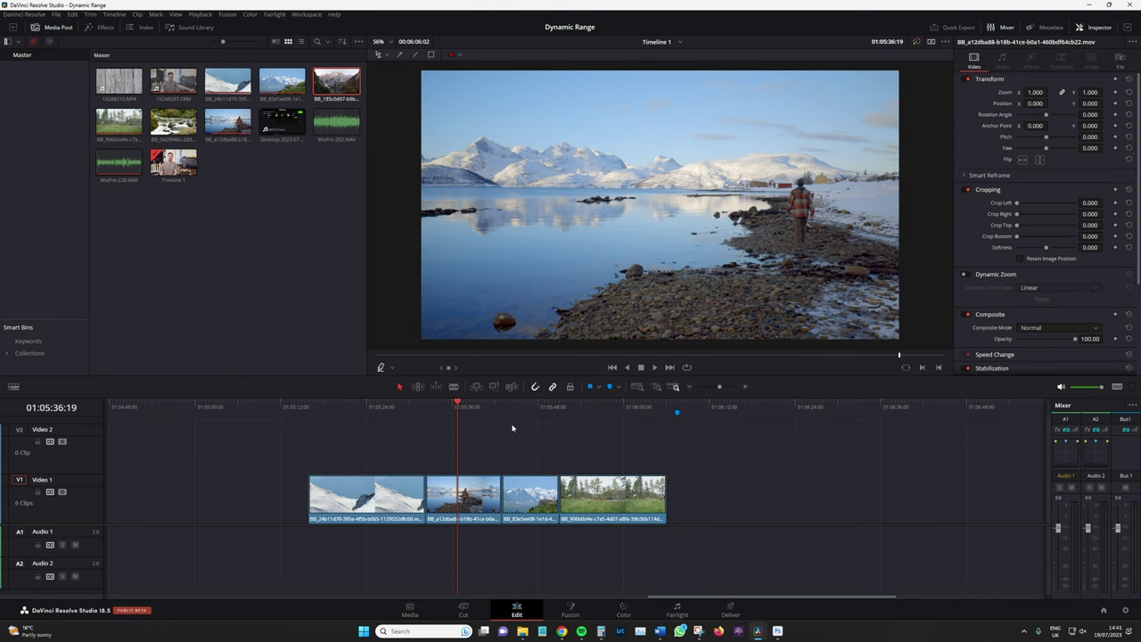
In Timeline 1's settings, drop the project settings and switch to vertical 1080 x 1920 resolution.
right_click(183, 175)
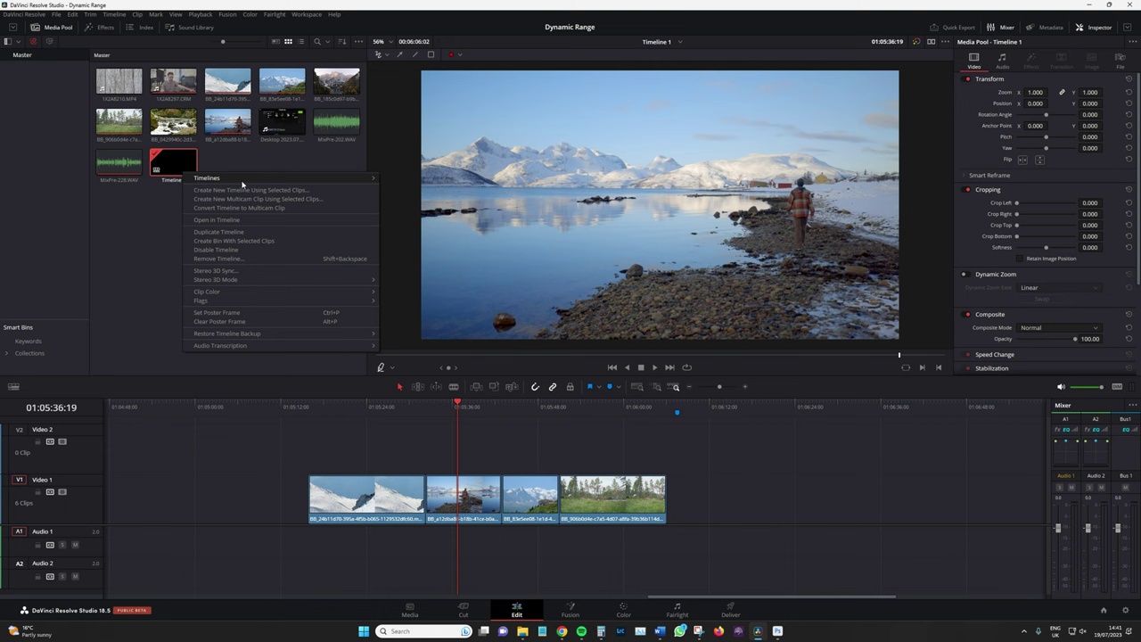
mouse_move(243, 180)
left_click(408, 177)
left_click(469, 393)
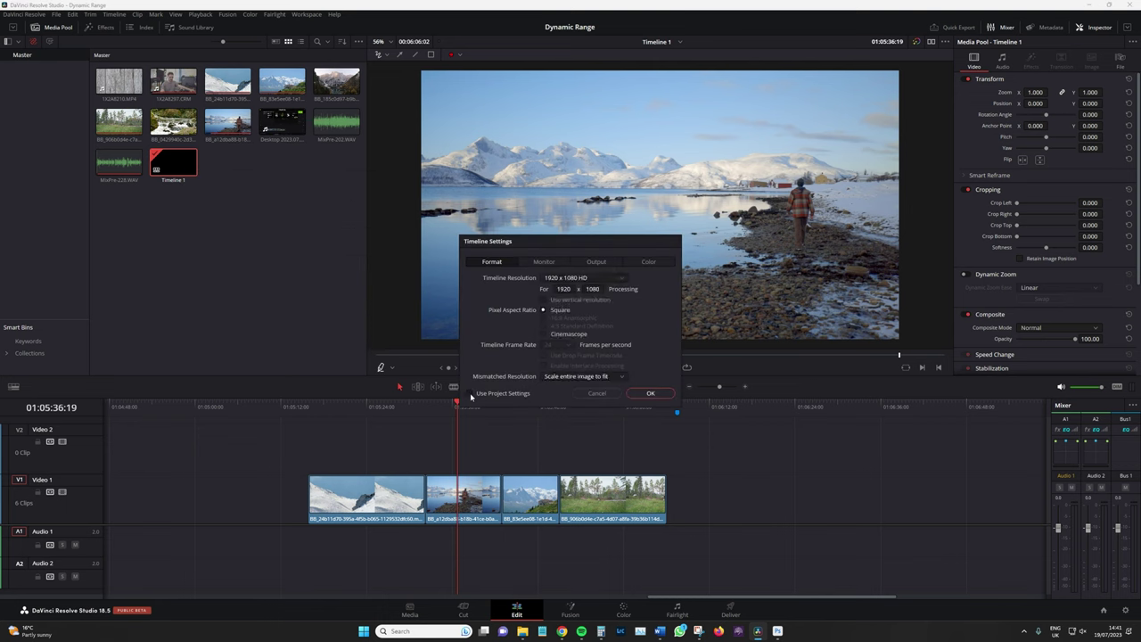
left_click(544, 301)
Confirm the new timeline settings and scale the lake clip down to 0.320, centred in the frame.
left_click(650, 395)
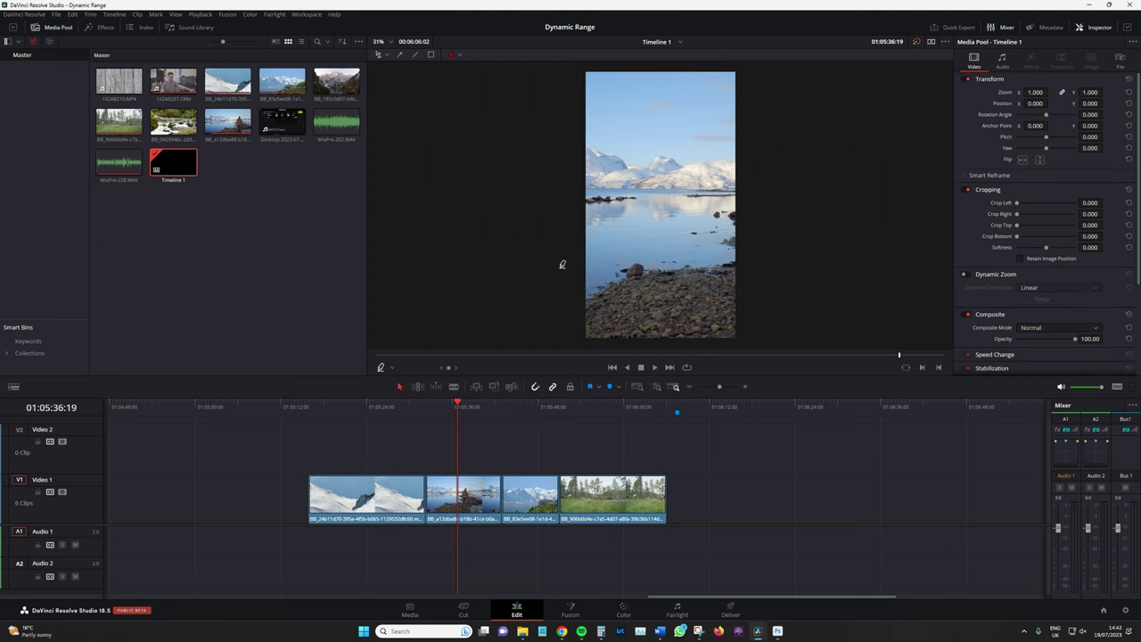
left_click(469, 500)
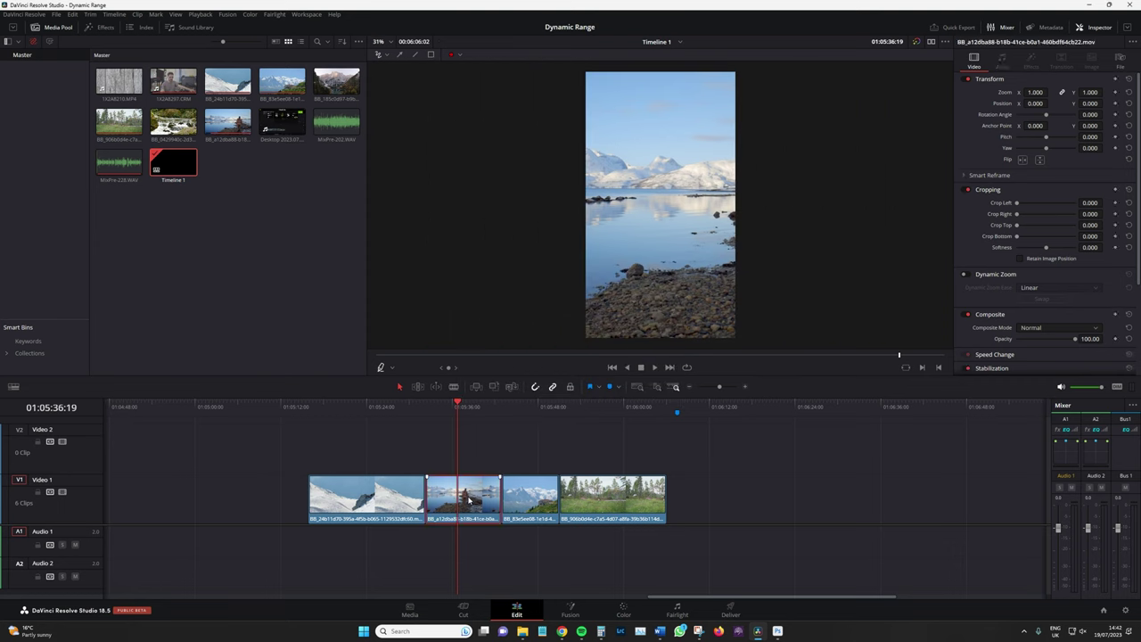
scroll(696, 225, "up", 1)
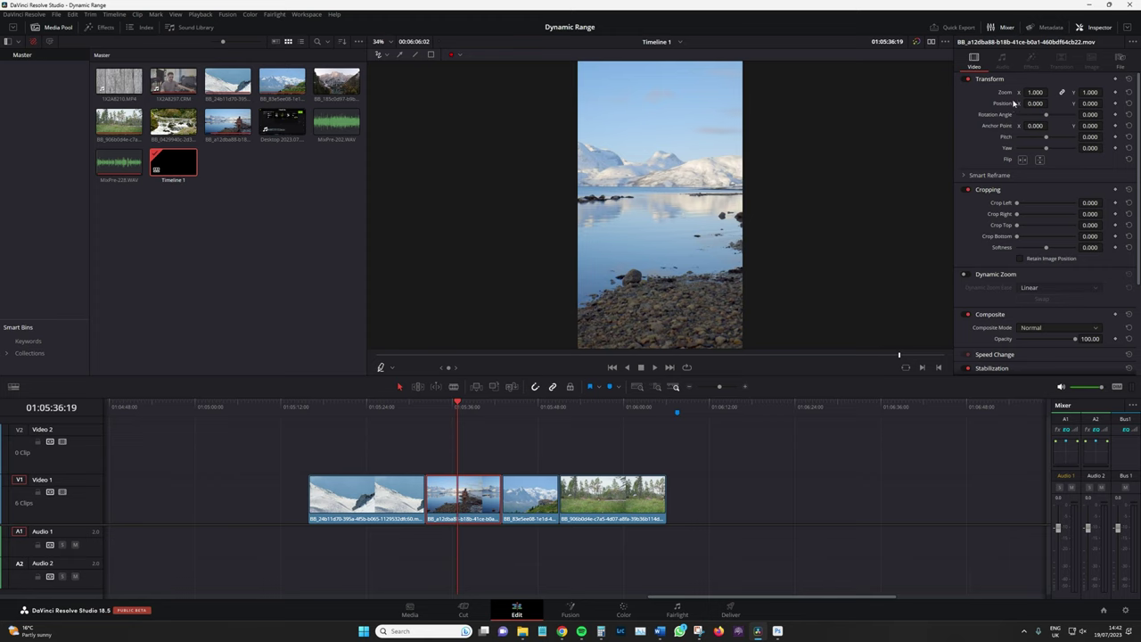
left_click_drag(1034, 91, 1050, 92)
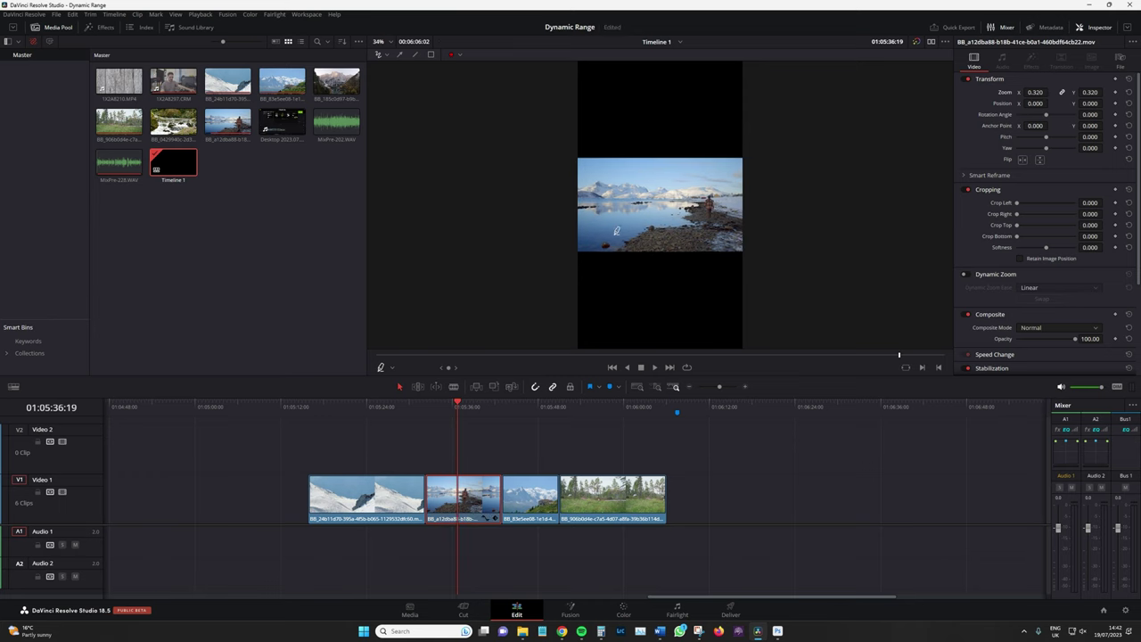
scroll(616, 231, "up", 1)
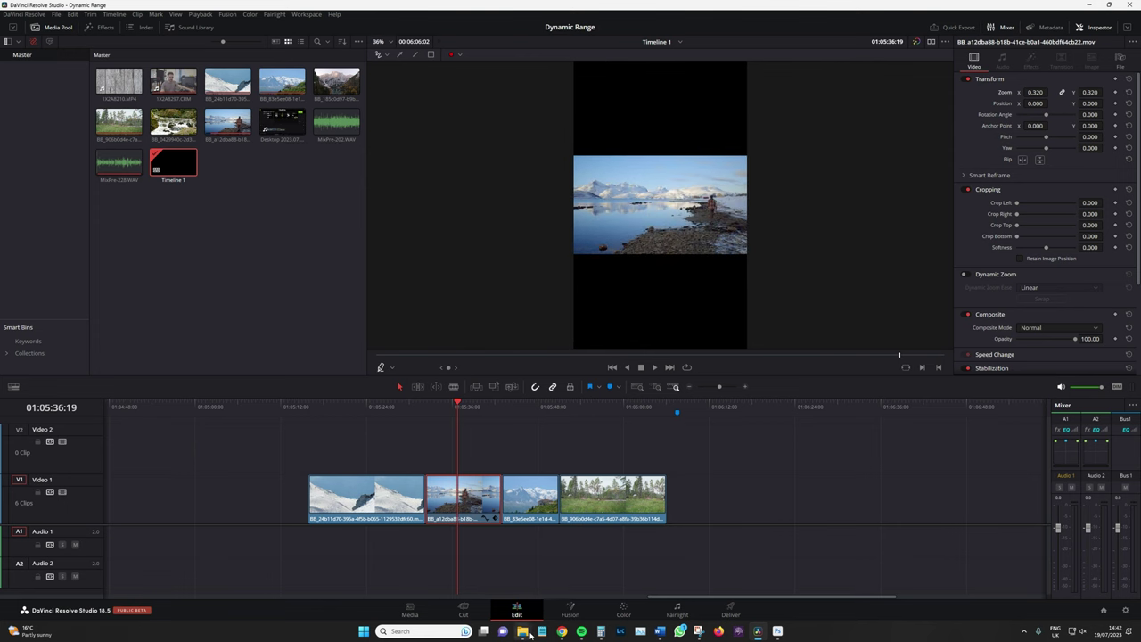
From the Vertical Resolution folder, import Stone Path Vertical.png into the Media Pool.
mouse_move(529, 633)
left_click(563, 595)
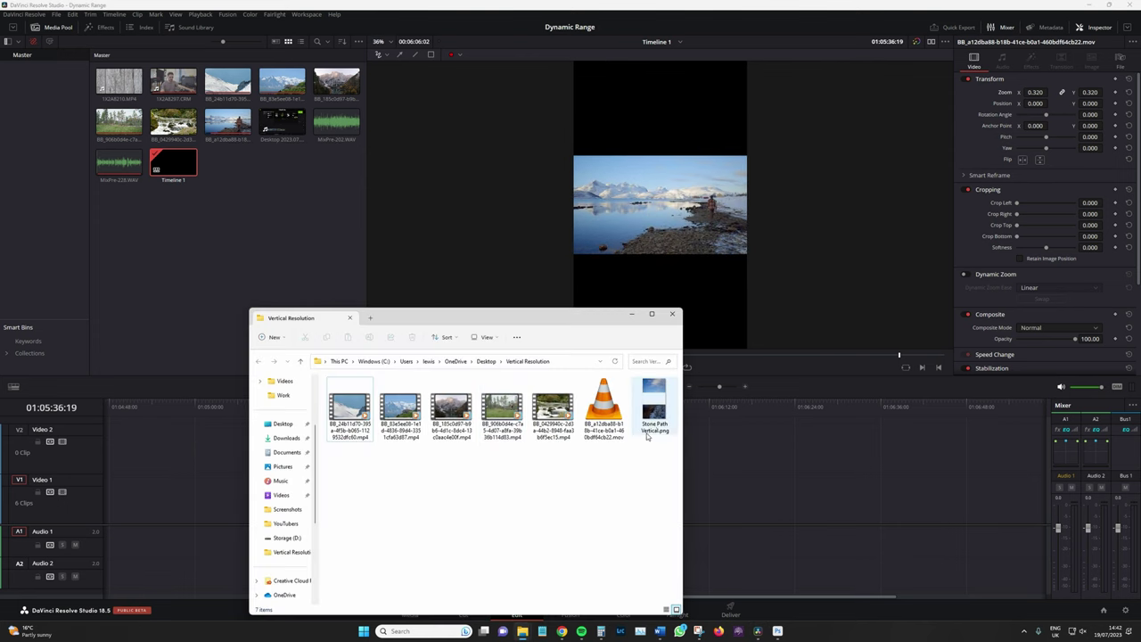
left_click_drag(648, 435, 162, 236)
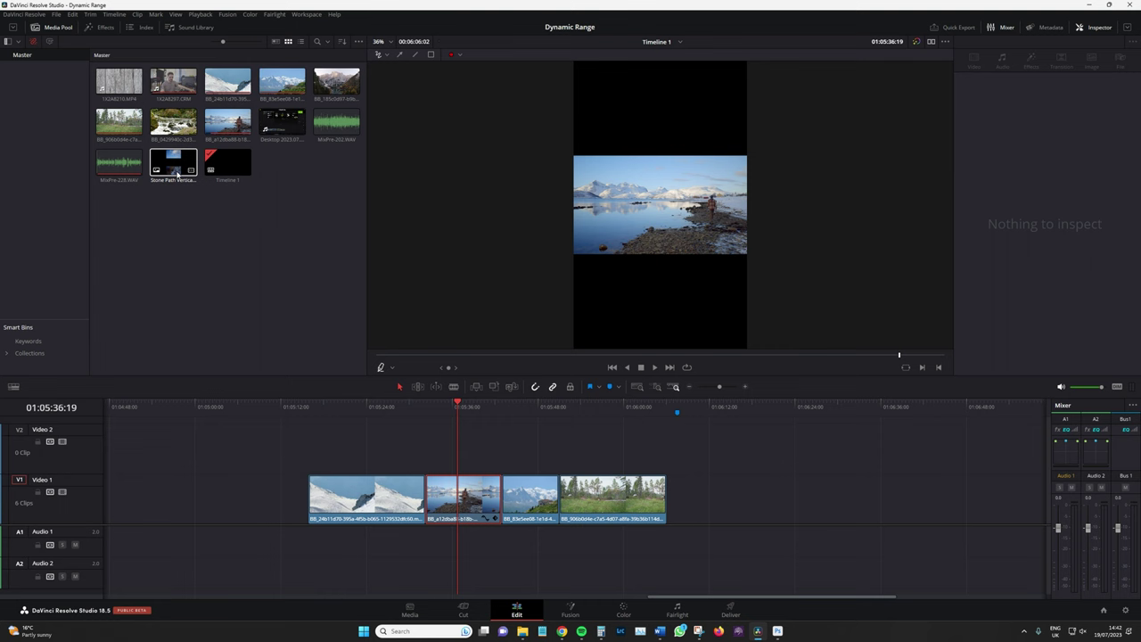
Place the still on Video 2 above the lake clip and stretch it to the clip's full length.
left_click_drag(178, 174, 436, 454)
key("ctrl+equal")
left_click(498, 406)
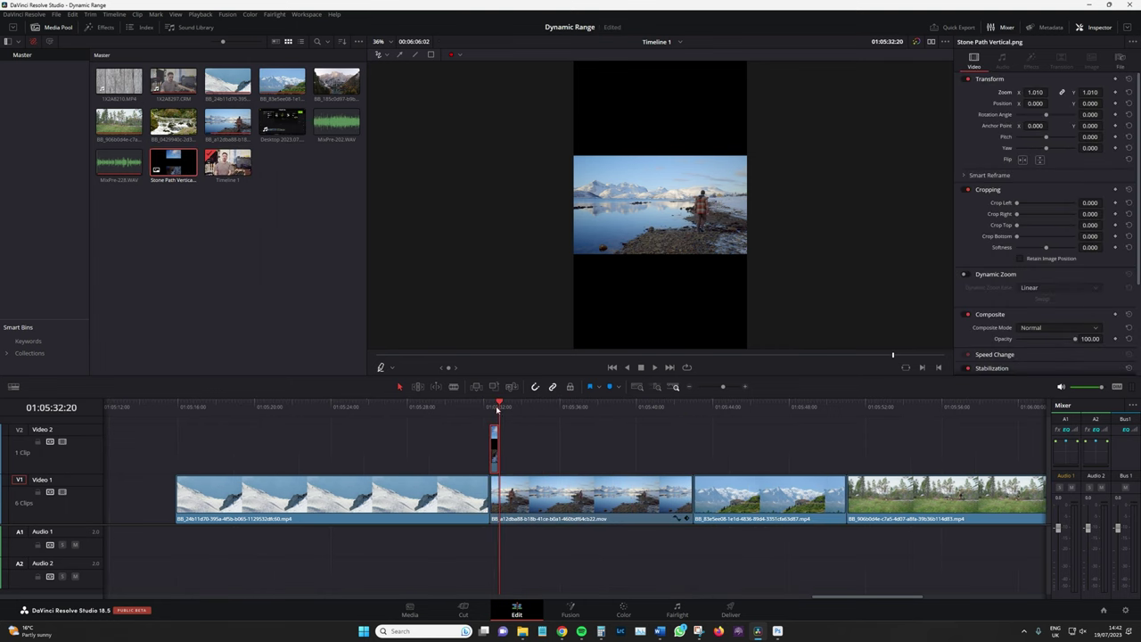
left_click(489, 406)
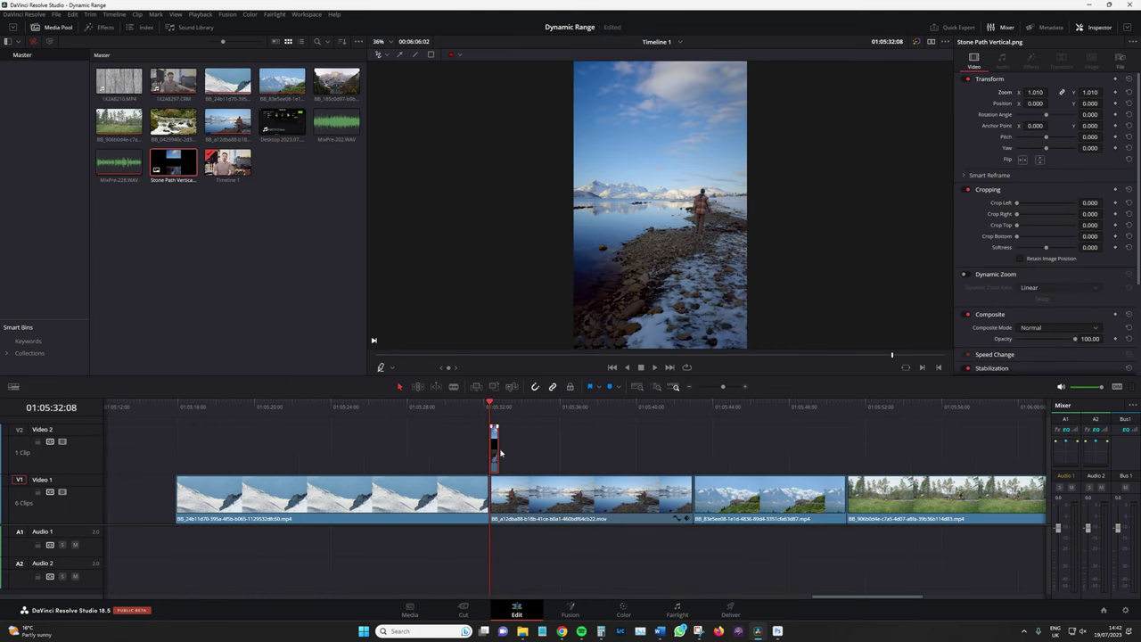
key("ctrl+equal")
left_click_drag(604, 449, 913, 443)
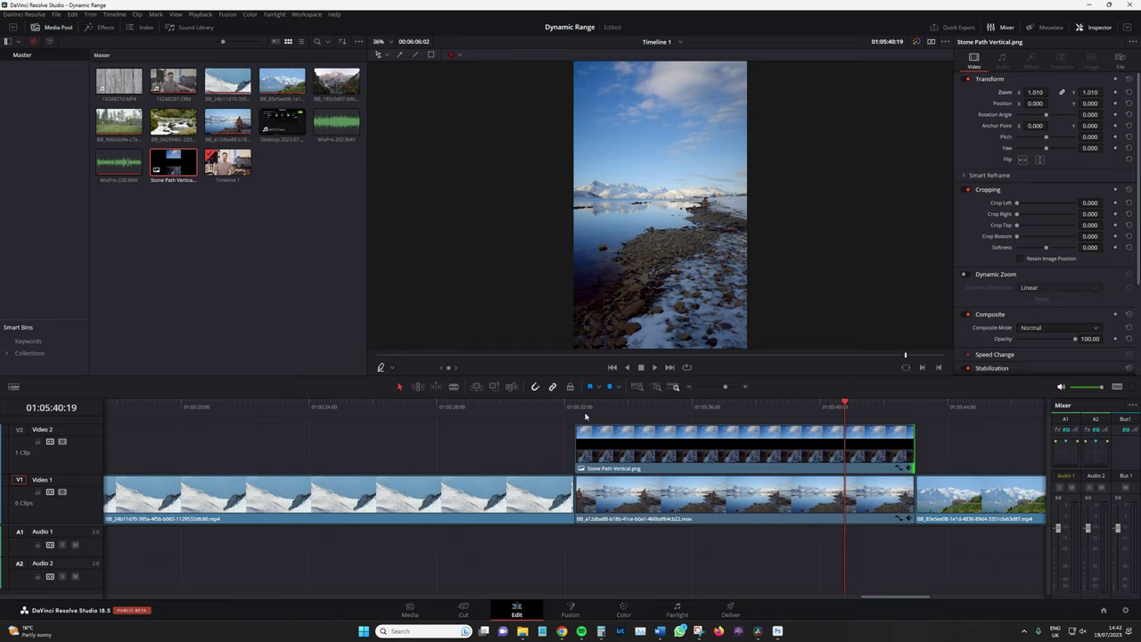
Preview the stone-path still in the viewer, then hide the Media Pool for a wider view.
left_click(586, 414)
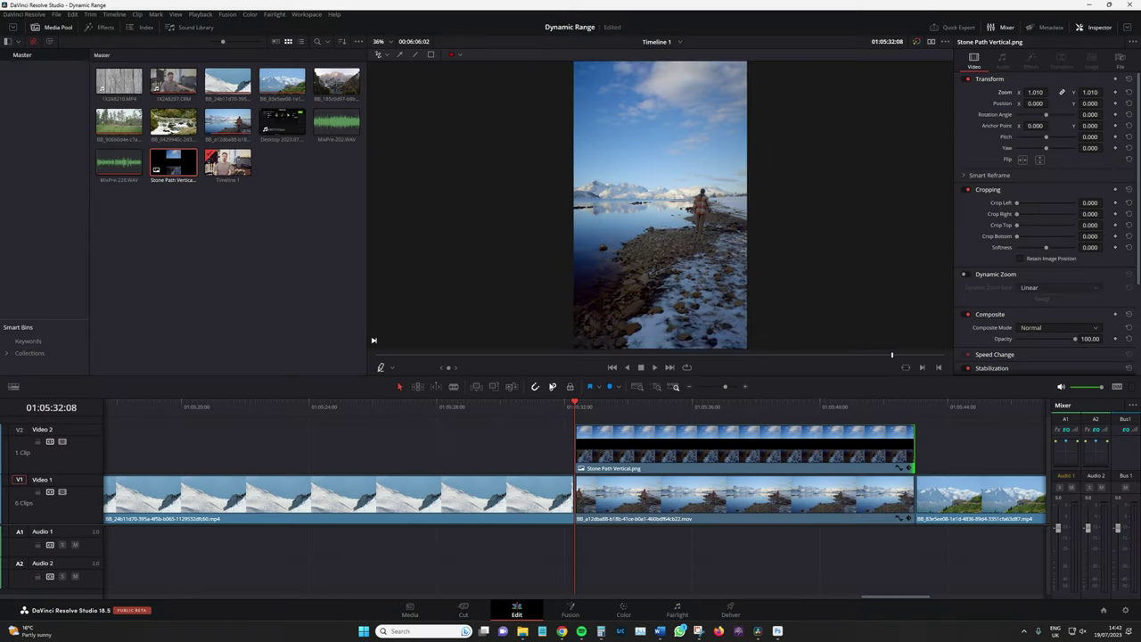
scroll(586, 278, "up", 5)
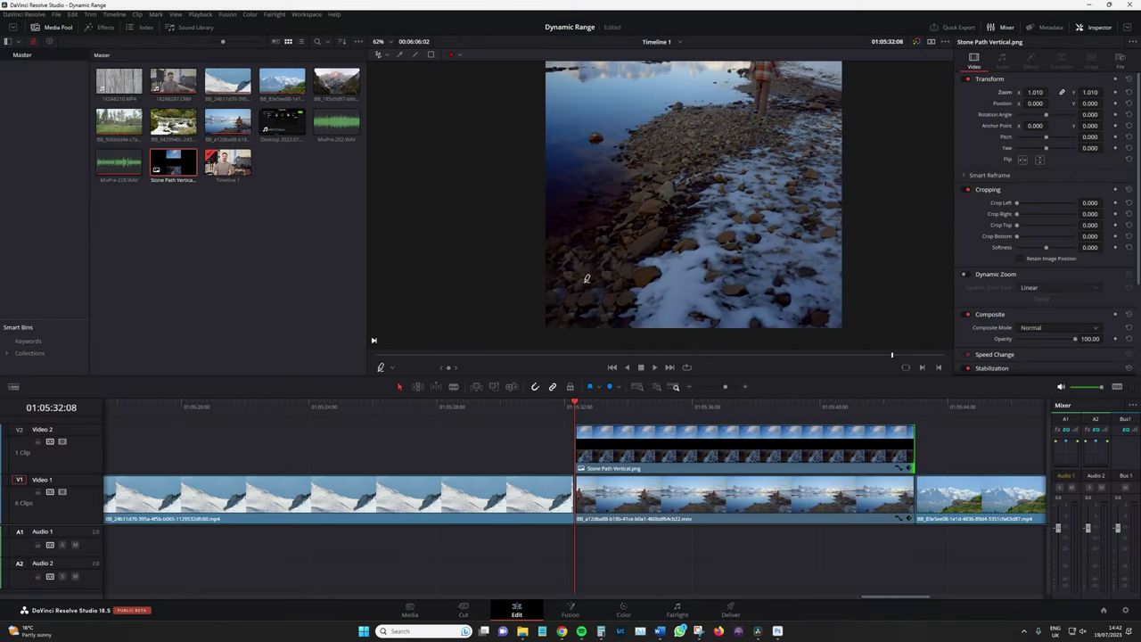
scroll(586, 278, "up", 4)
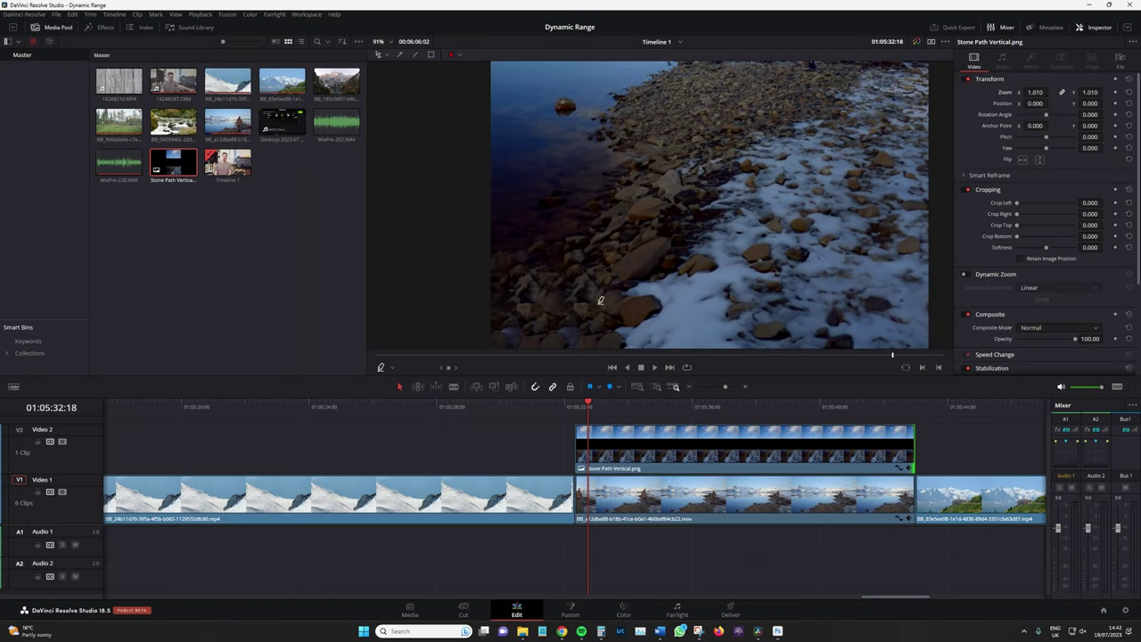
scroll(600, 301, "down", 7)
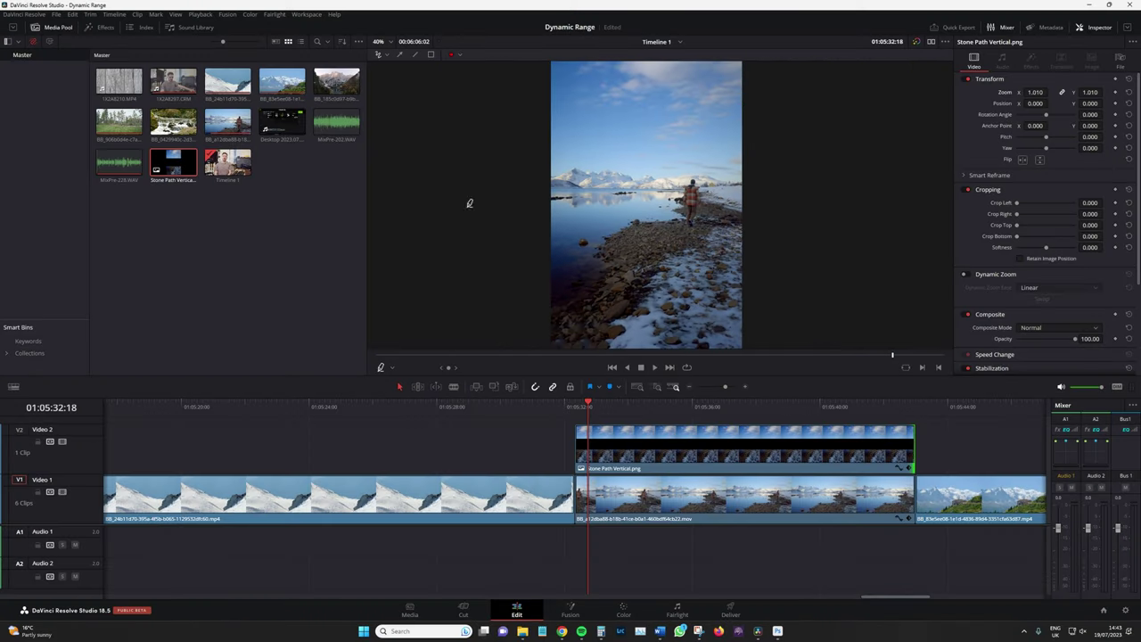
scroll(469, 203, "down", 1)
left_click(24, 30)
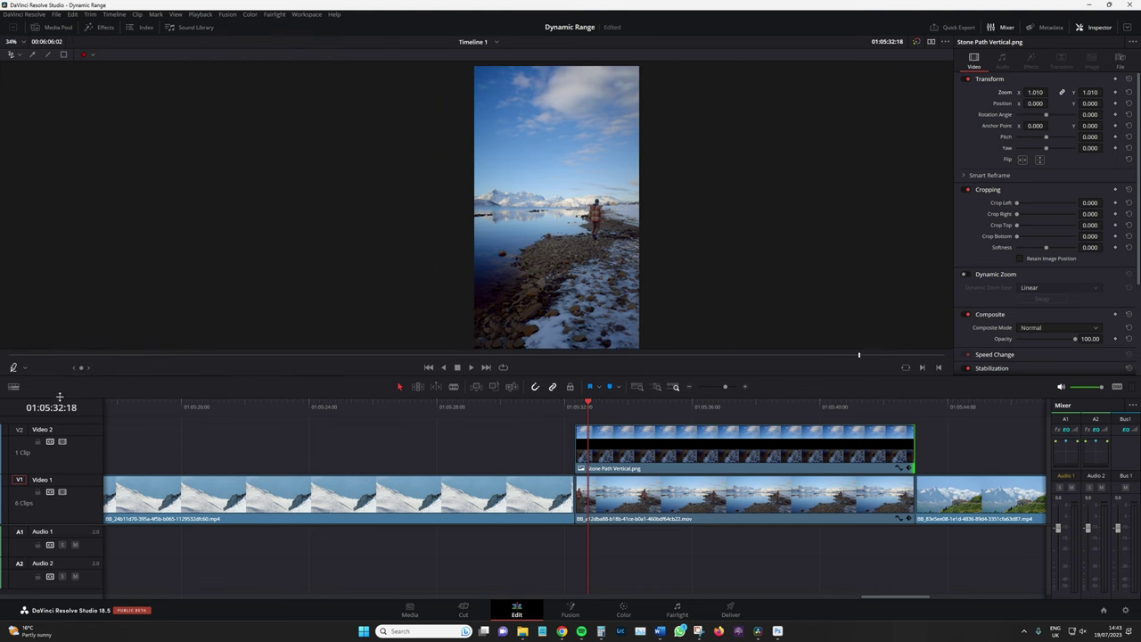
Give the viewer more height to see the vertical frame better.
left_click_drag(58, 397, 59, 466)
scroll(451, 300, "up", 1)
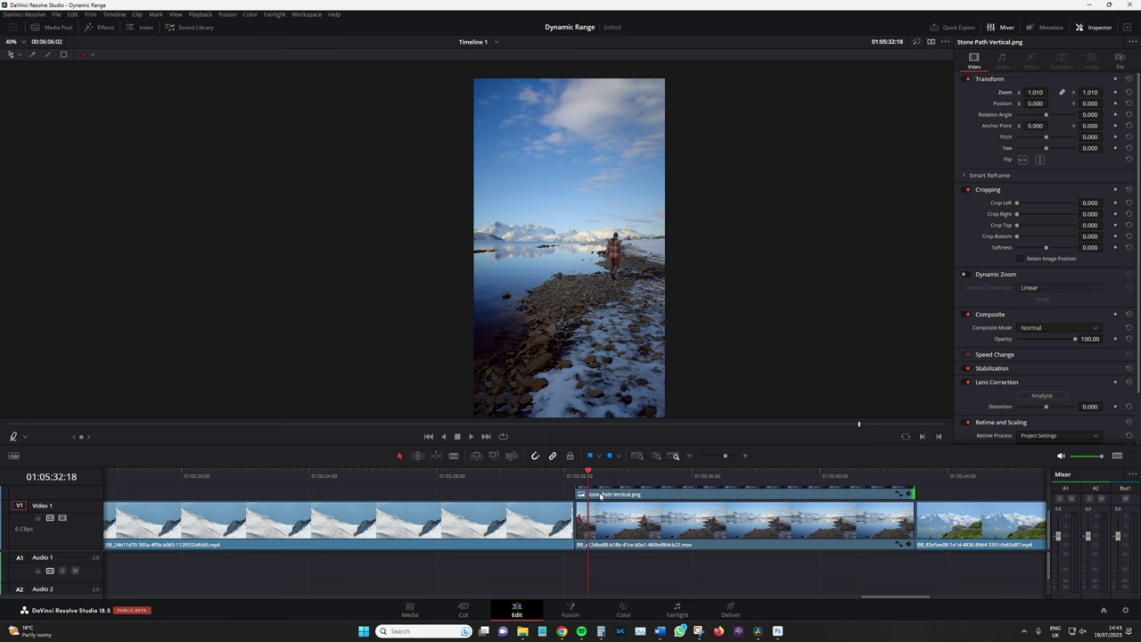
scroll(600, 497, "down", 3)
scroll(617, 553, "up", 1)
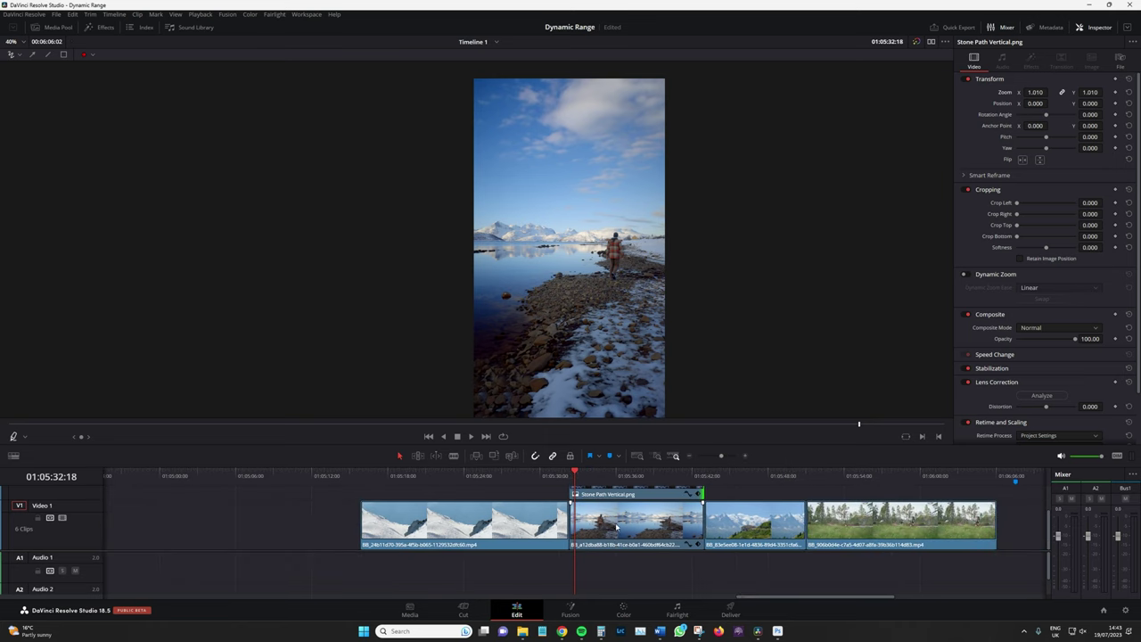
scroll(611, 535, "down", 3)
scroll(601, 501, "down", 1)
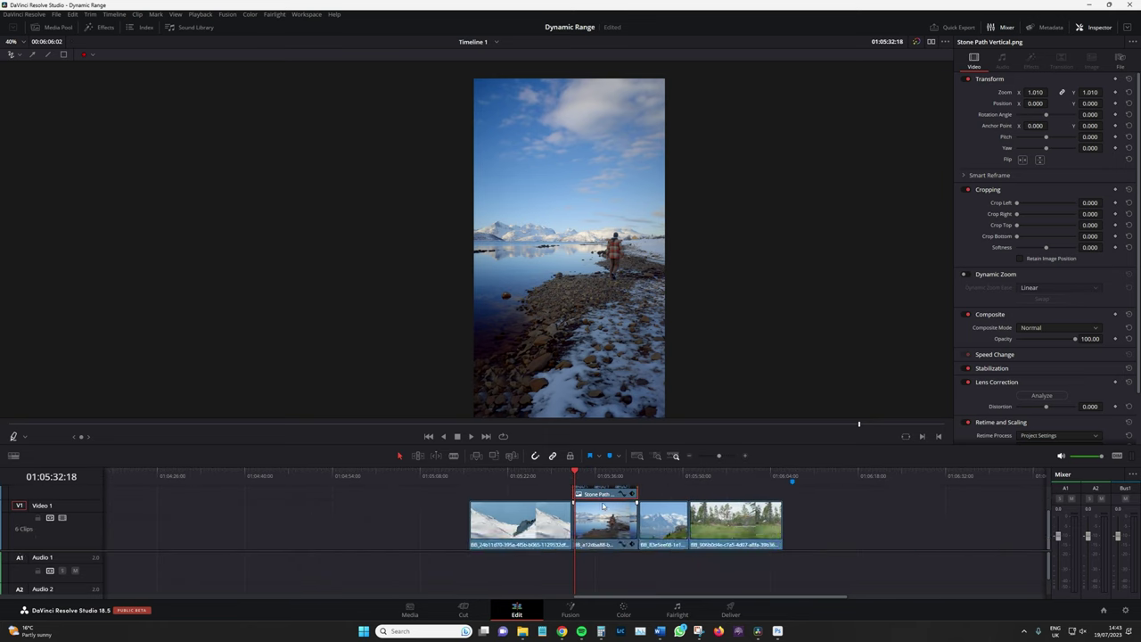
Combine the still and the lake clip beneath it into a compound clip named 'Stone Path'.
left_click(603, 523, "ctrl")
scroll(604, 526, "up", 2)
scroll(603, 526, "down", 2)
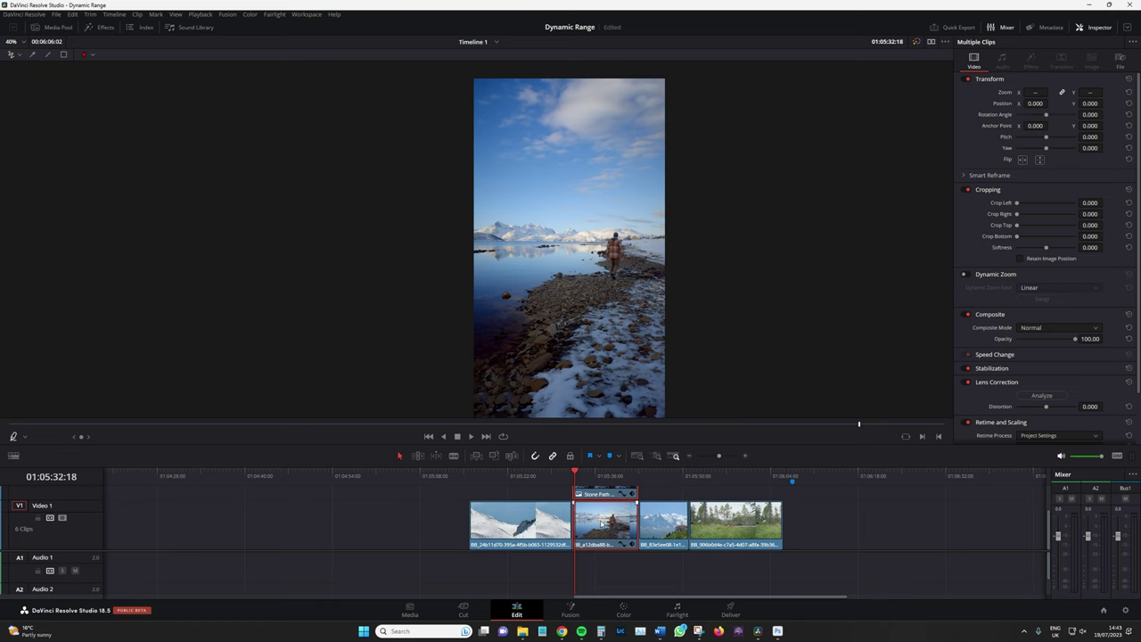
scroll(604, 525, "up", 2)
right_click(603, 522)
left_click(658, 236)
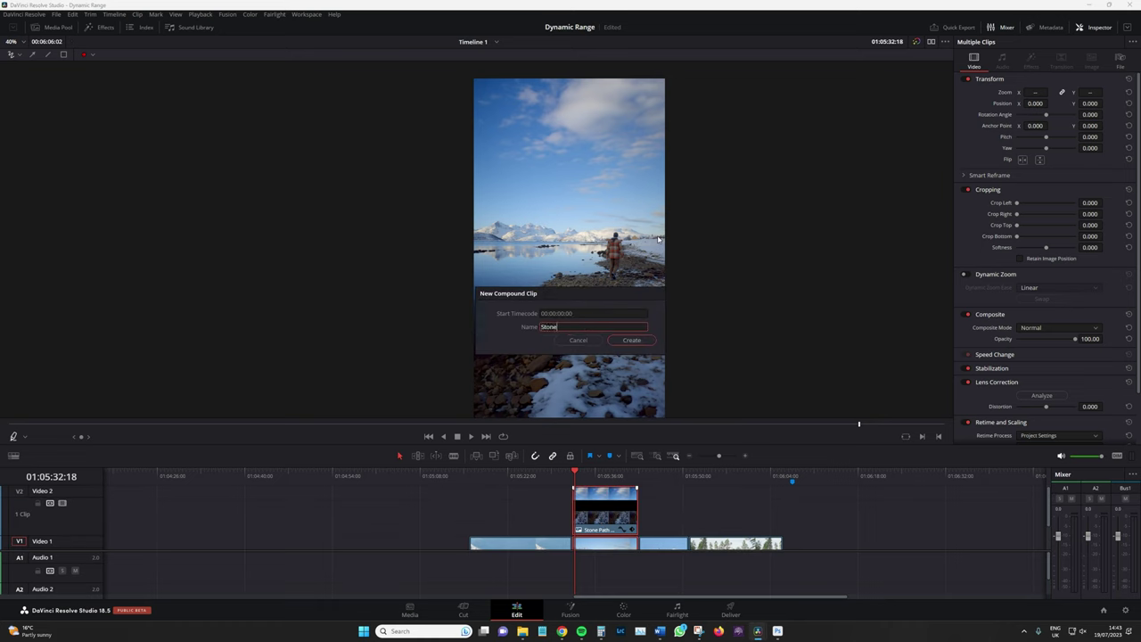
key("Return")
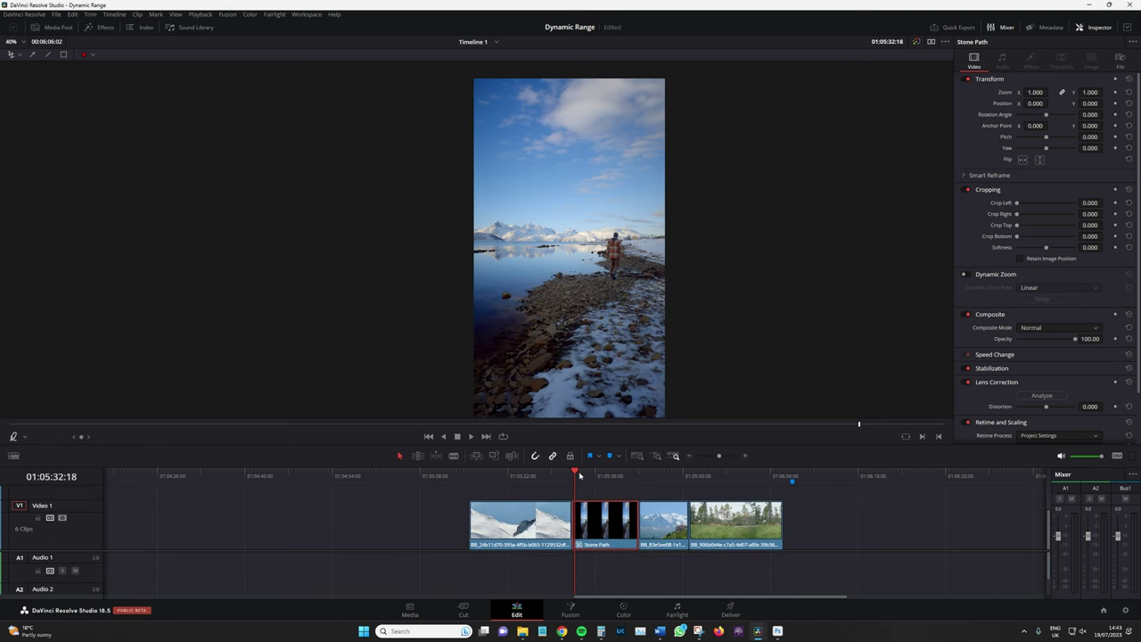
left_click_drag(579, 475, 574, 474)
On the Color page, apply Film Grain to node 01 using the 35mm preset.
left_click(624, 611)
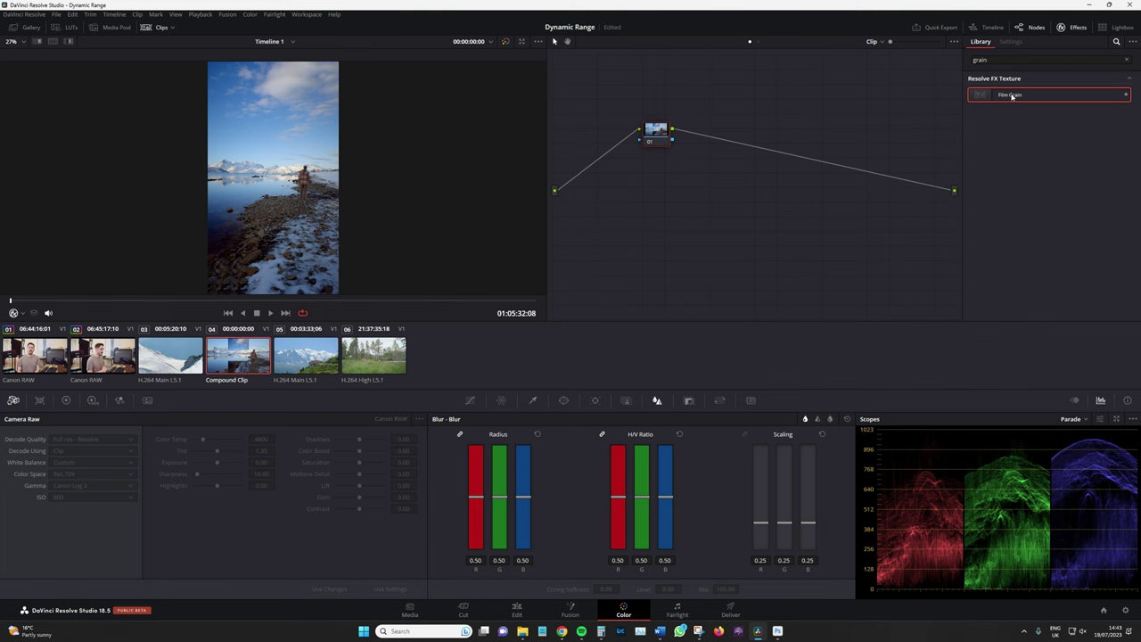
left_click_drag(1007, 94, 656, 134)
left_click(1056, 92)
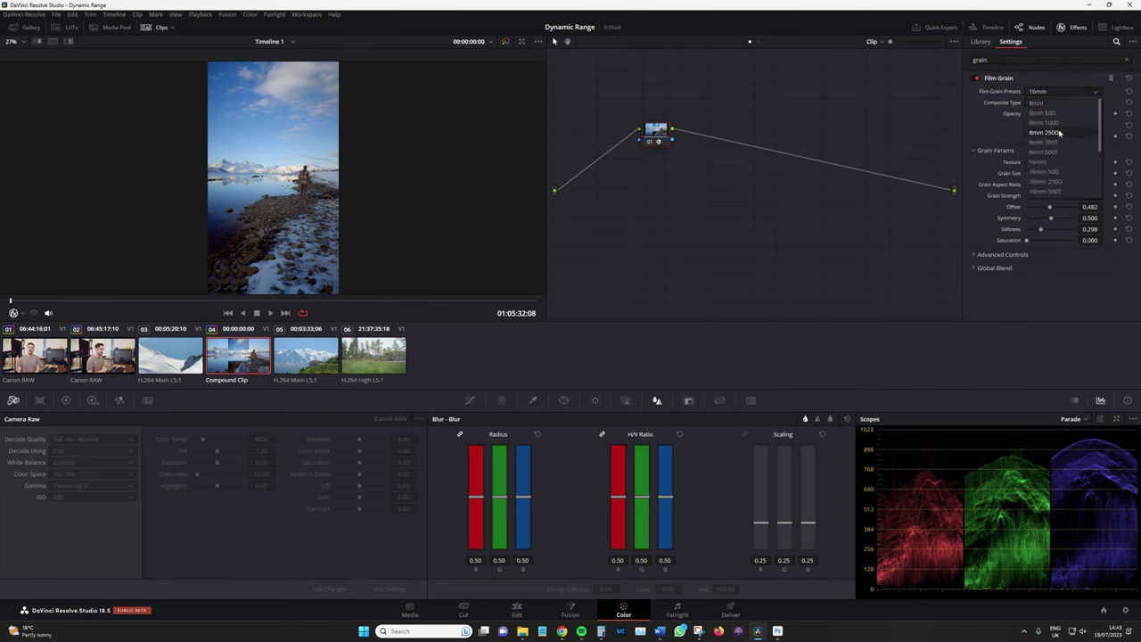
left_click(1056, 117)
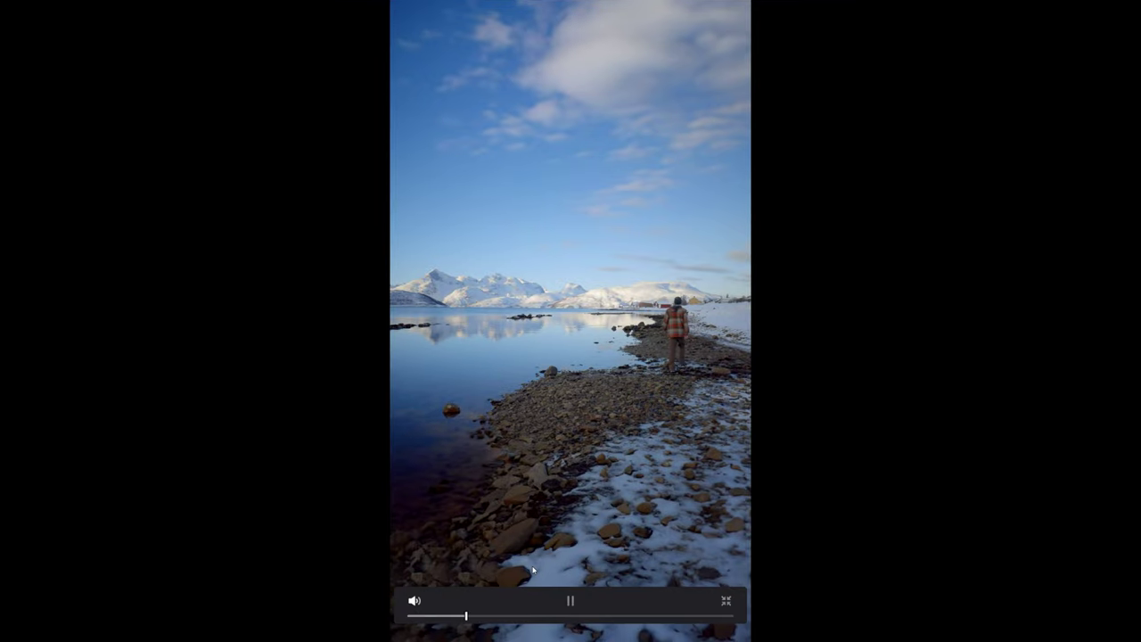
key("space")
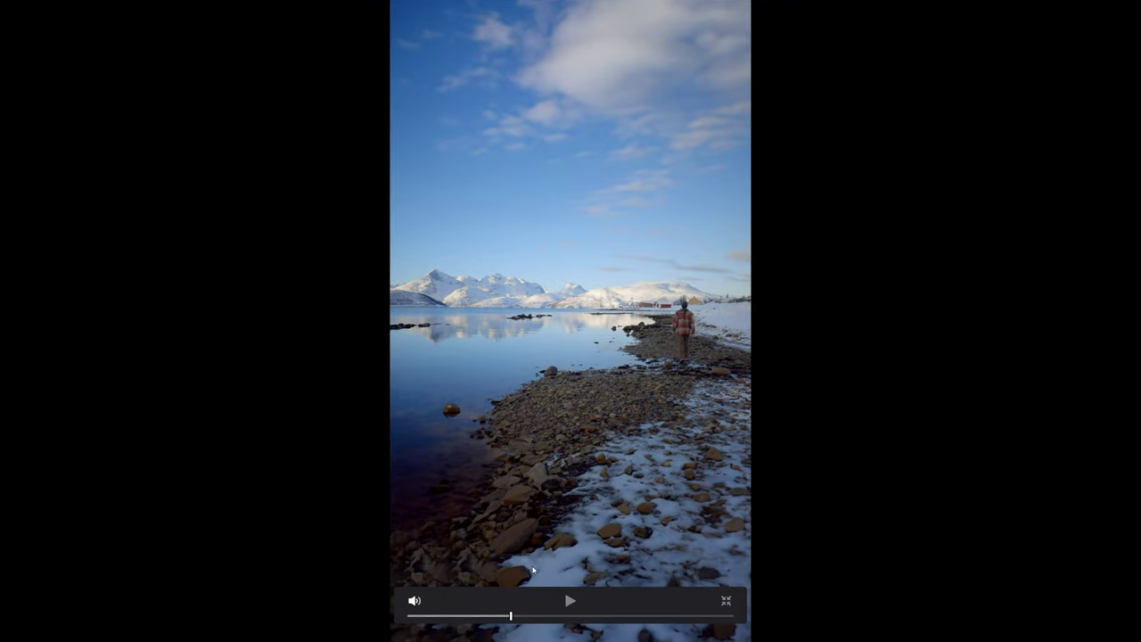
key("Escape")
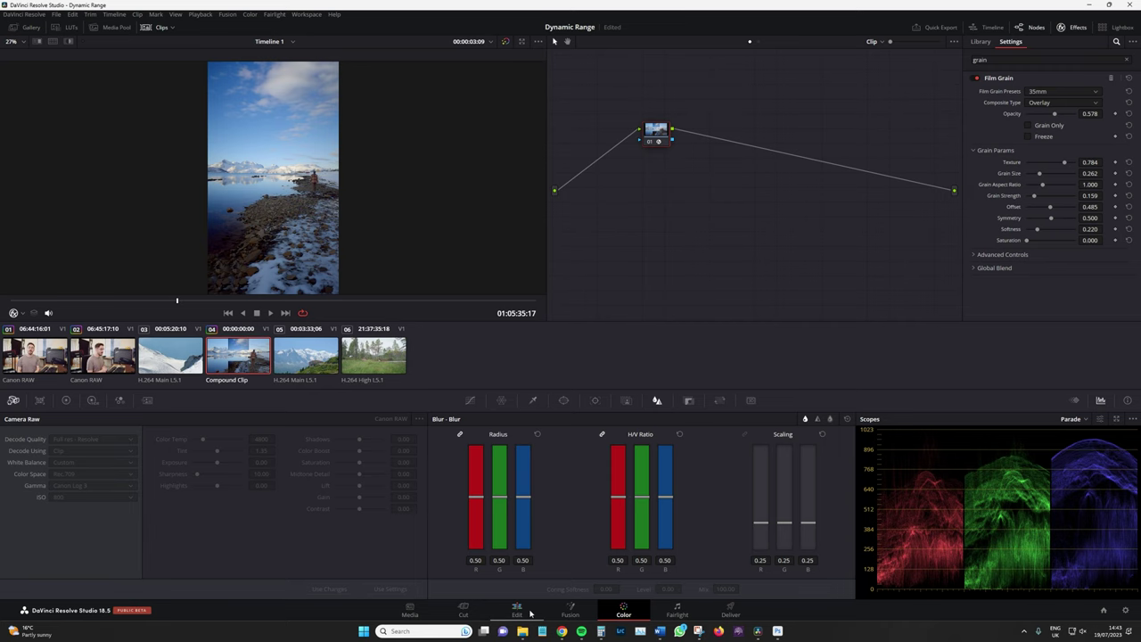
Back on the Edit page, play the timeline from the Stone Path compound clip.
left_click(529, 613)
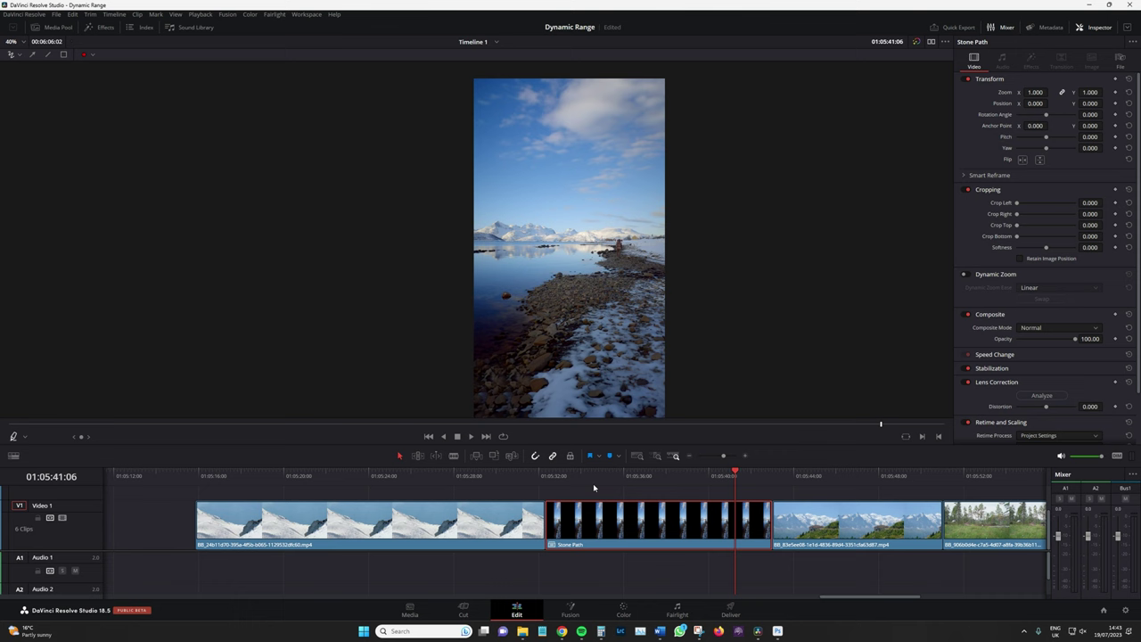
left_click(588, 483)
key("space")
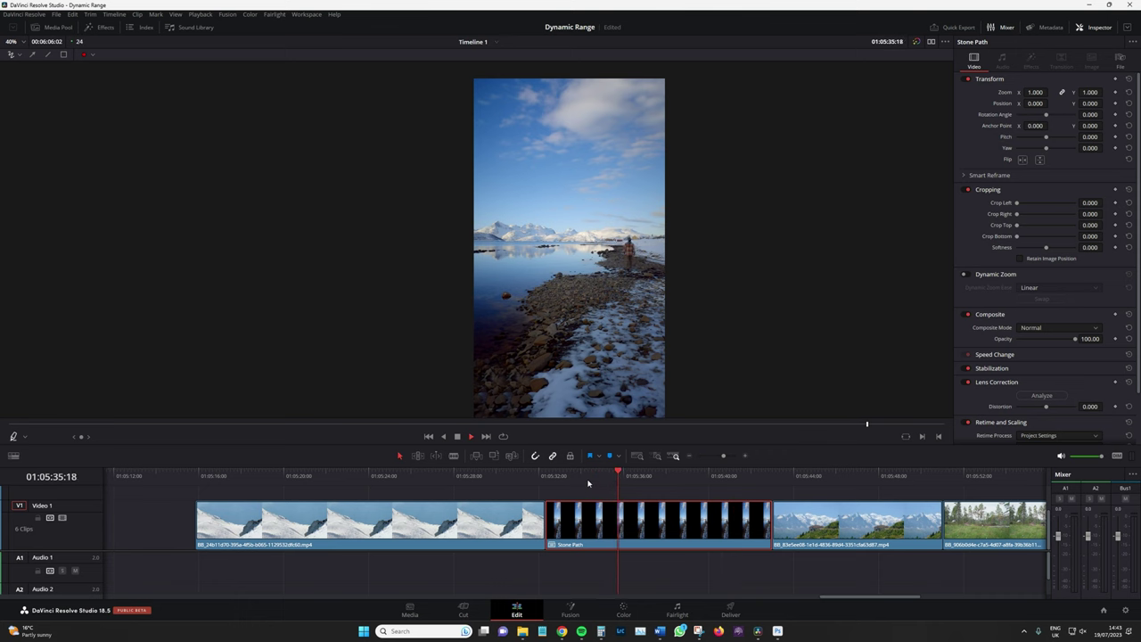